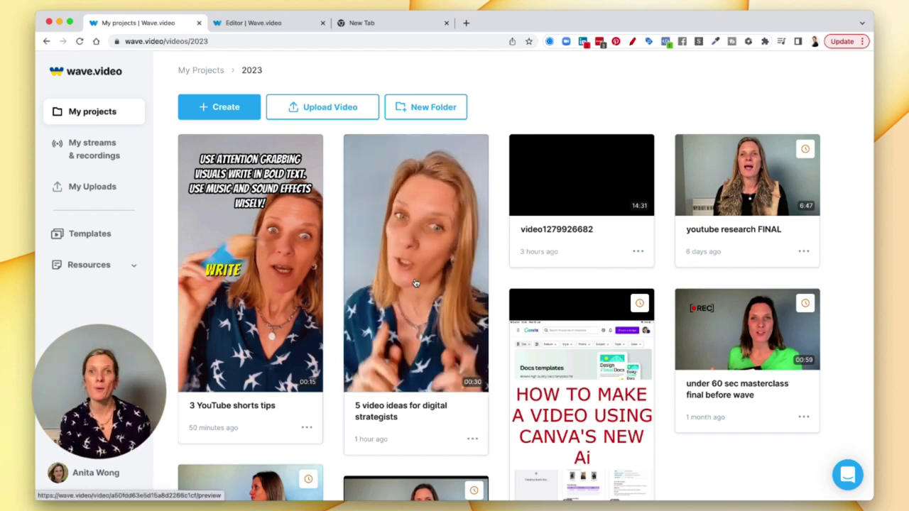
Choose the '6 tips for video marketing on YouTube' reel file from Downloads in the upload picker.
left_click(331, 110)
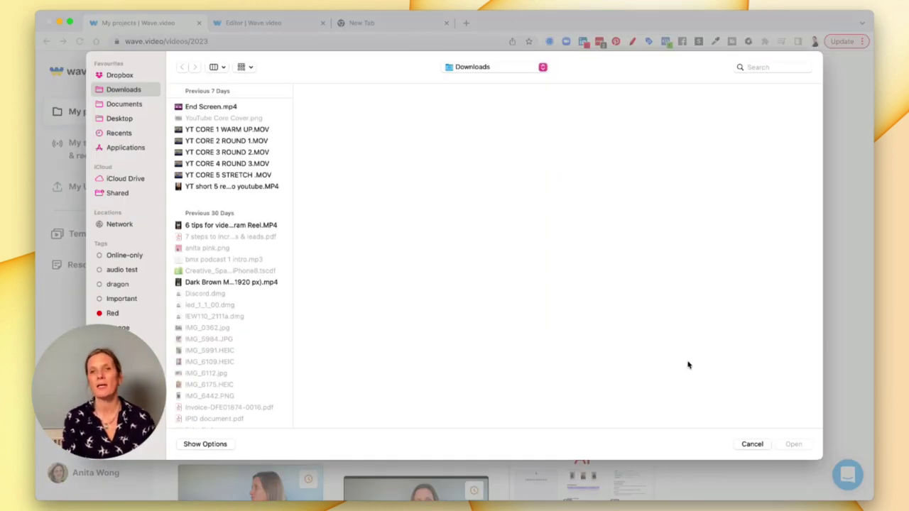
left_click(228, 225)
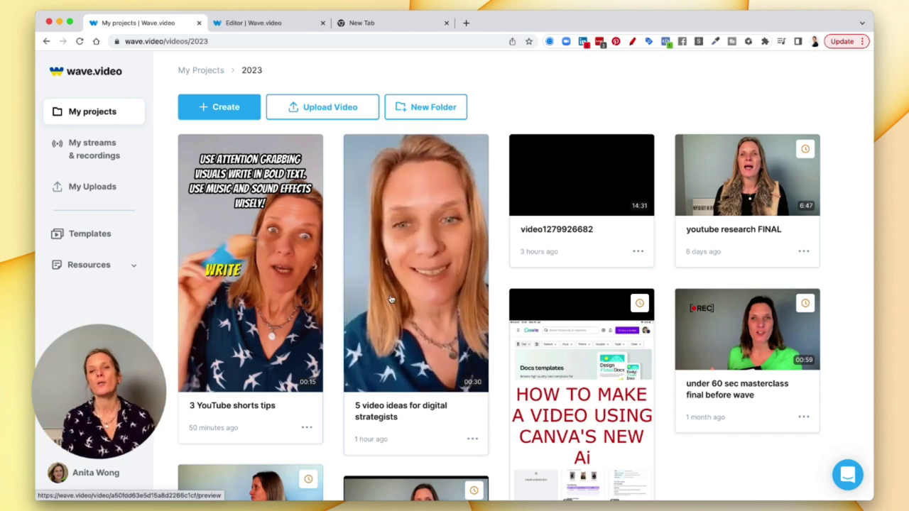
Open the '5 video ideas for digital strategists' project in the editor from its card menu.
left_click(472, 439)
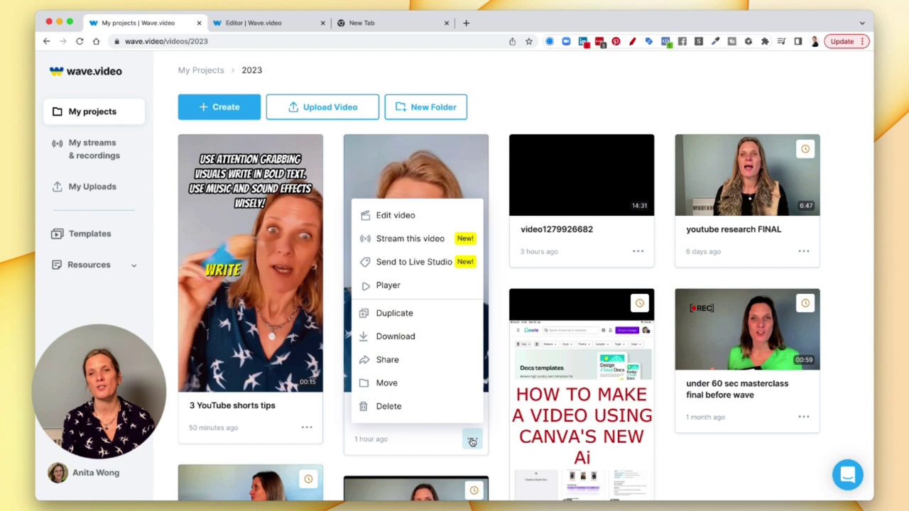
left_click(434, 217)
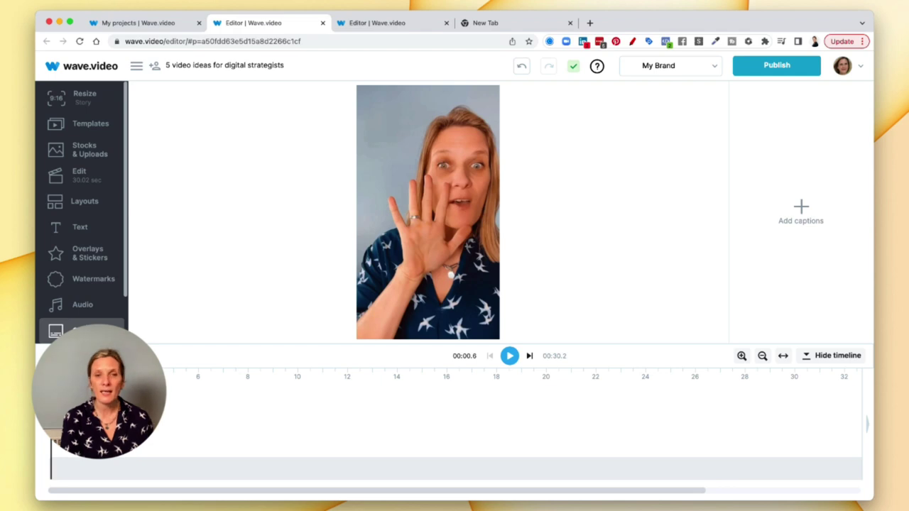
Start automatic captions for the clip, keeping British English as the source language.
left_click(800, 207)
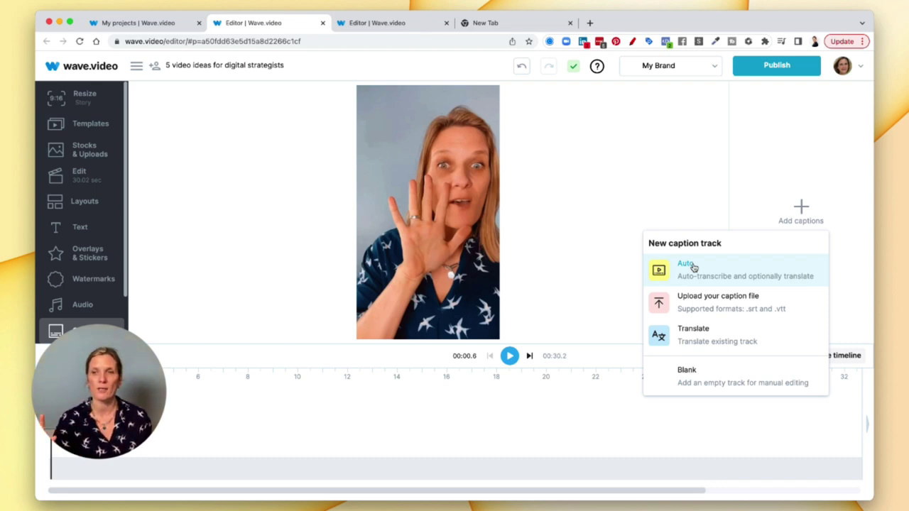
left_click(693, 267)
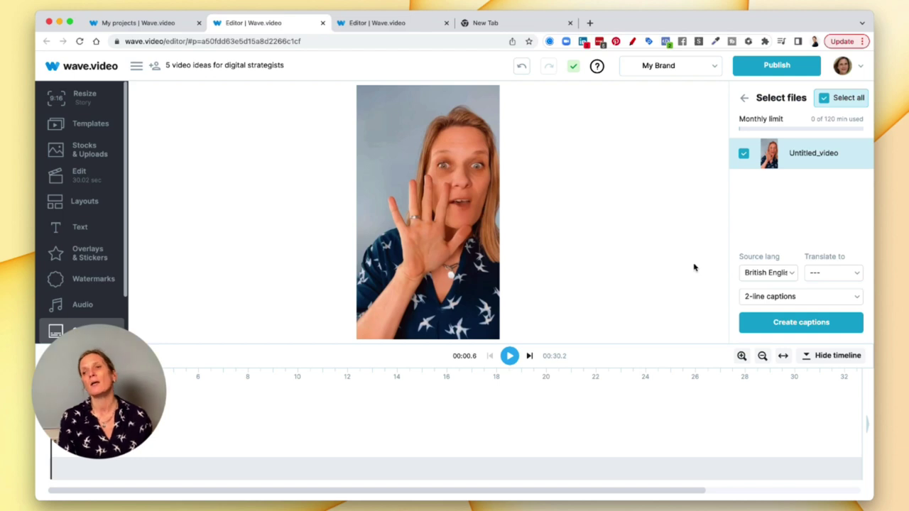
left_click(759, 275)
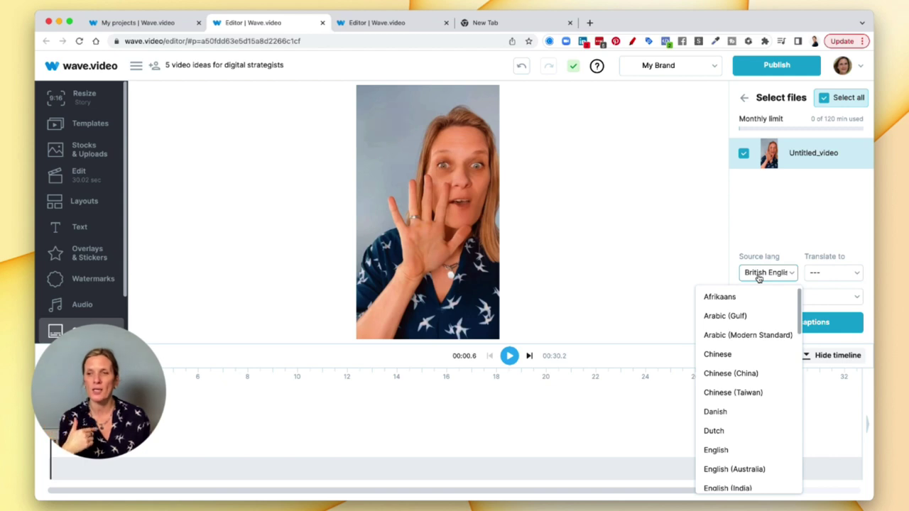
scroll(741, 333, "down", 5)
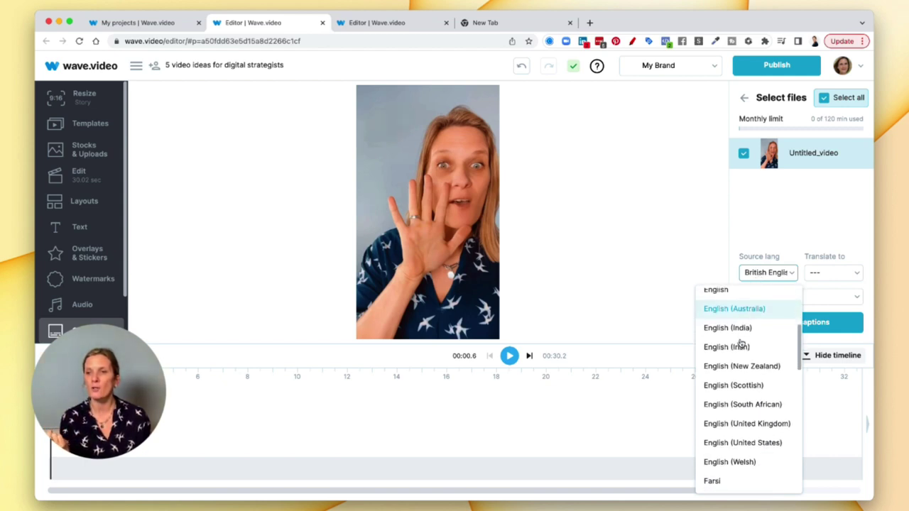
scroll(742, 343, "down", 3)
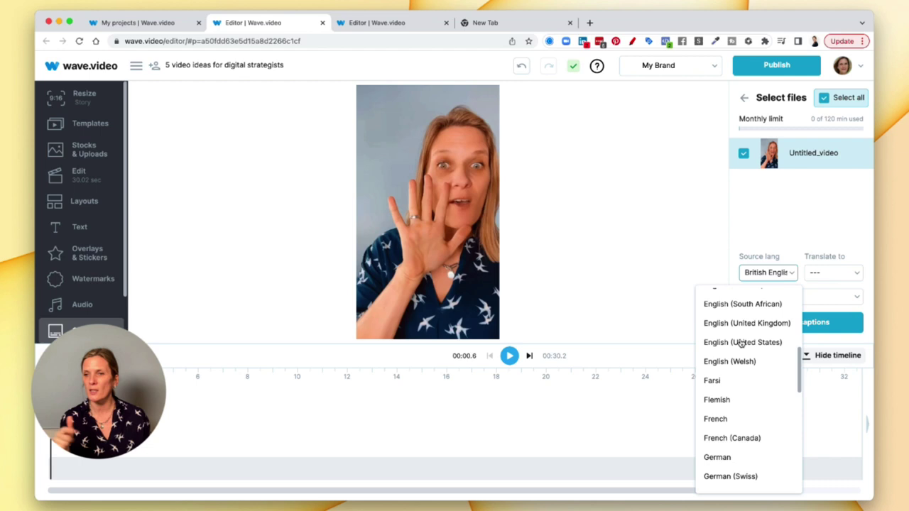
scroll(741, 343, "down", 3)
scroll(742, 345, "up", 10)
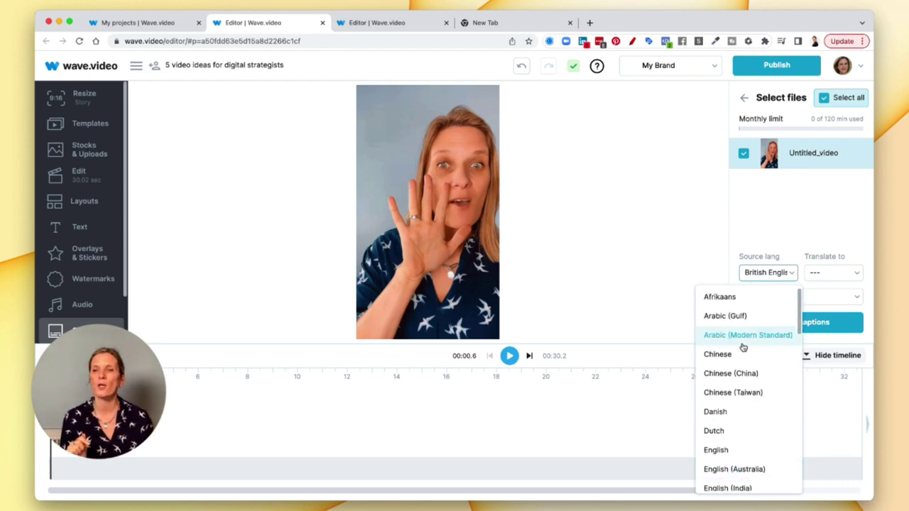
left_click(773, 239)
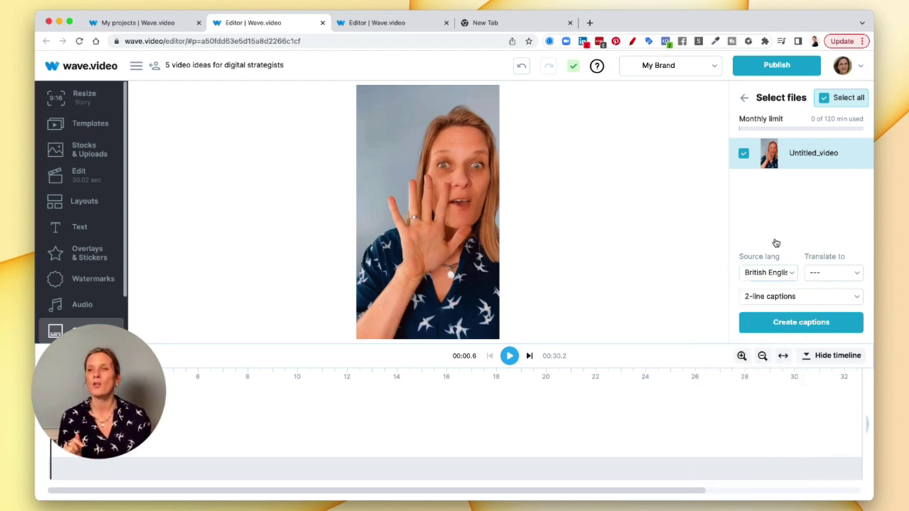
Leave translation off and keep captions at 2 lines.
left_click(827, 279)
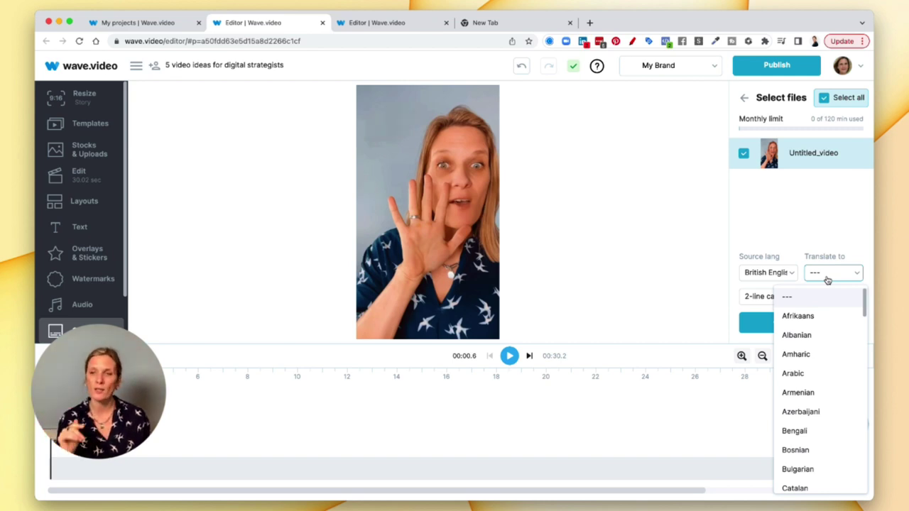
left_click(799, 234)
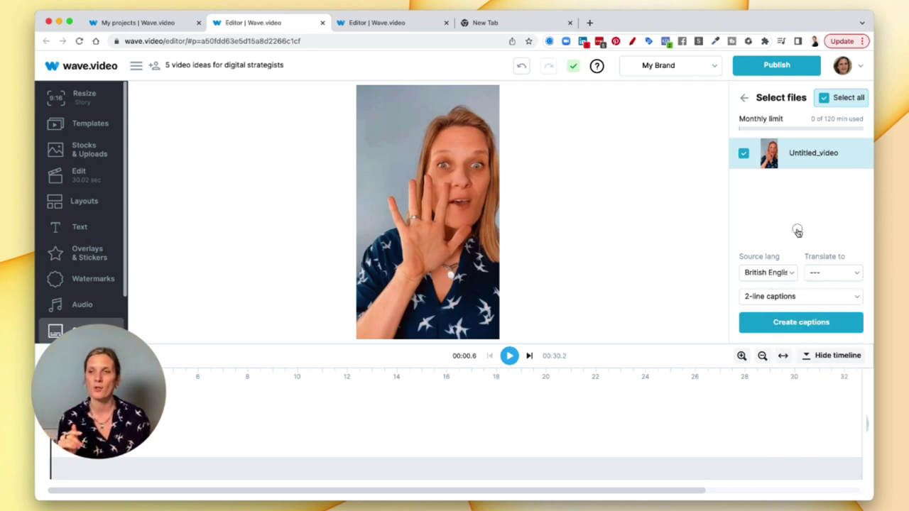
left_click(793, 298)
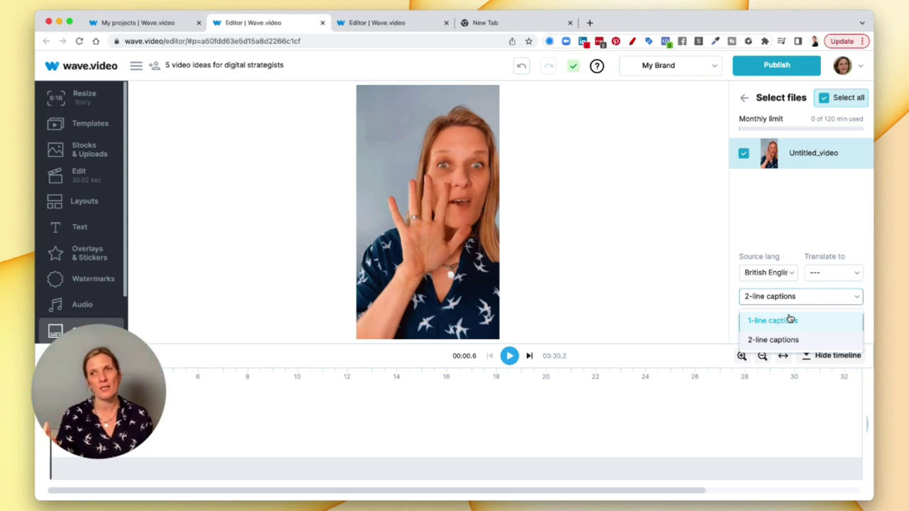
left_click(782, 340)
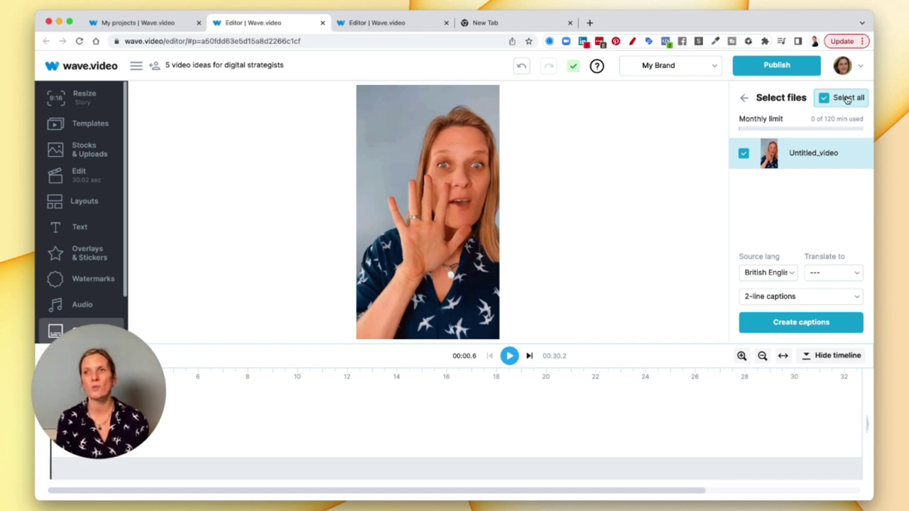
Generate the auto-captions and select the first caption clip to preview it on the video.
left_click(798, 323)
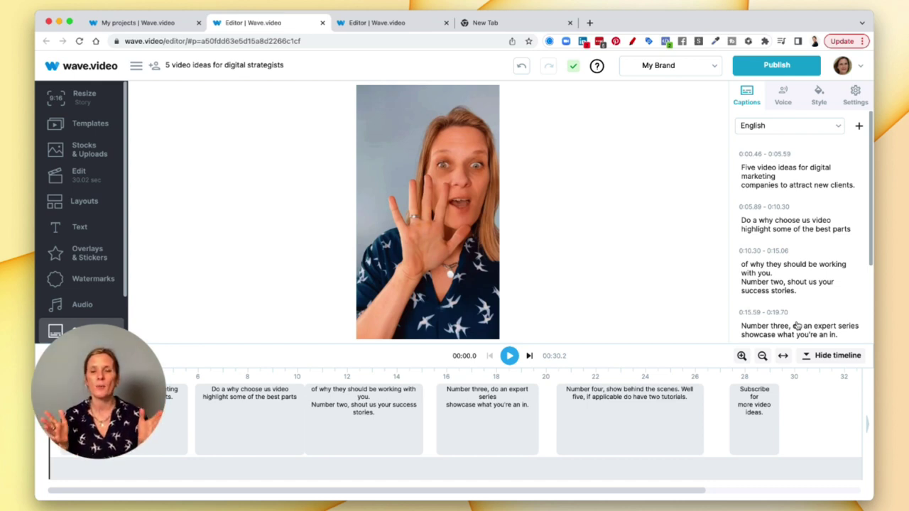
mouse_move(796, 321)
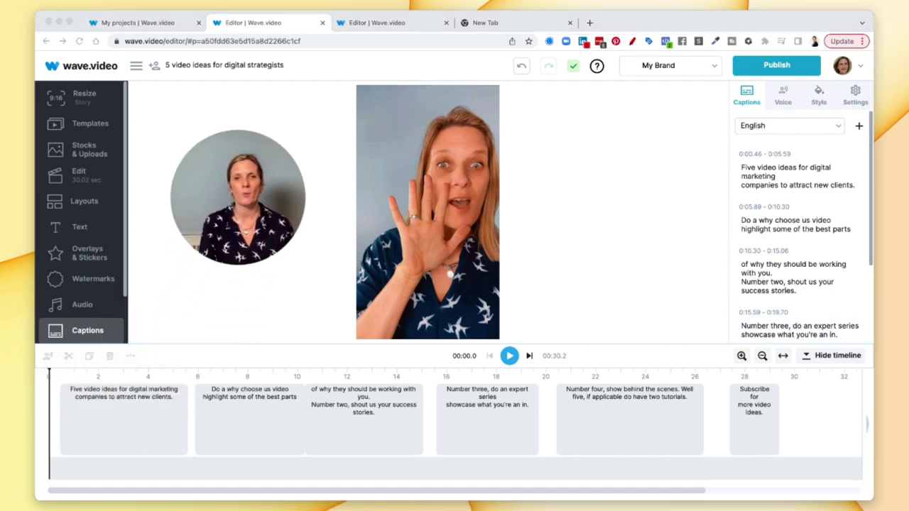
left_click(399, 356)
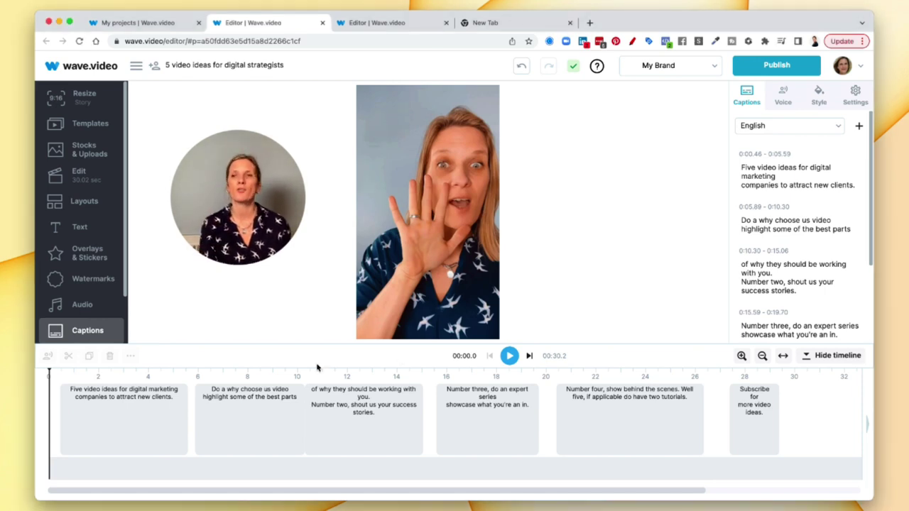
left_click(112, 417)
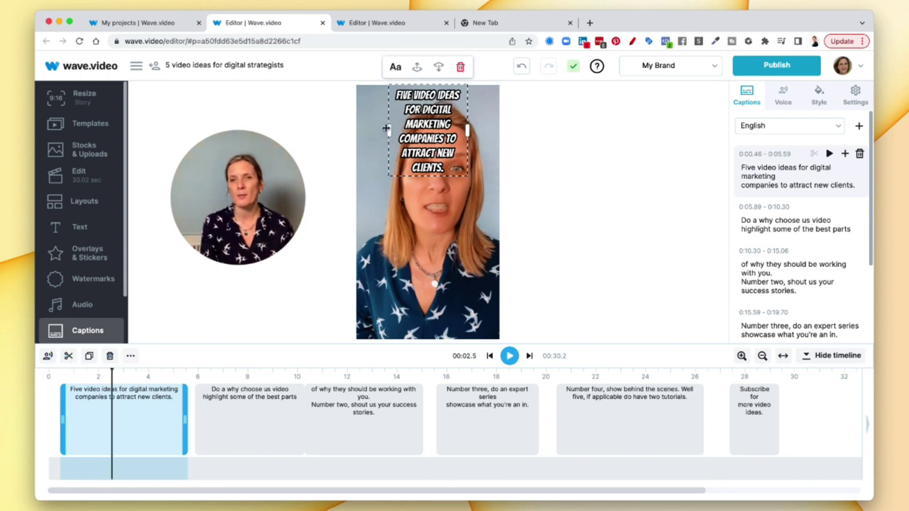
Widen the caption box and remove the line break before 'companies' in the first caption.
left_click_drag(387, 130, 362, 130)
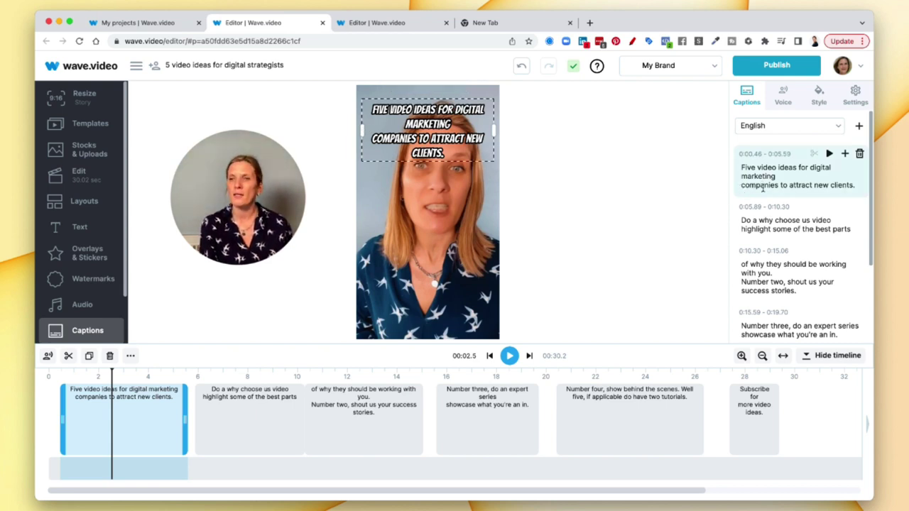
left_click(740, 184)
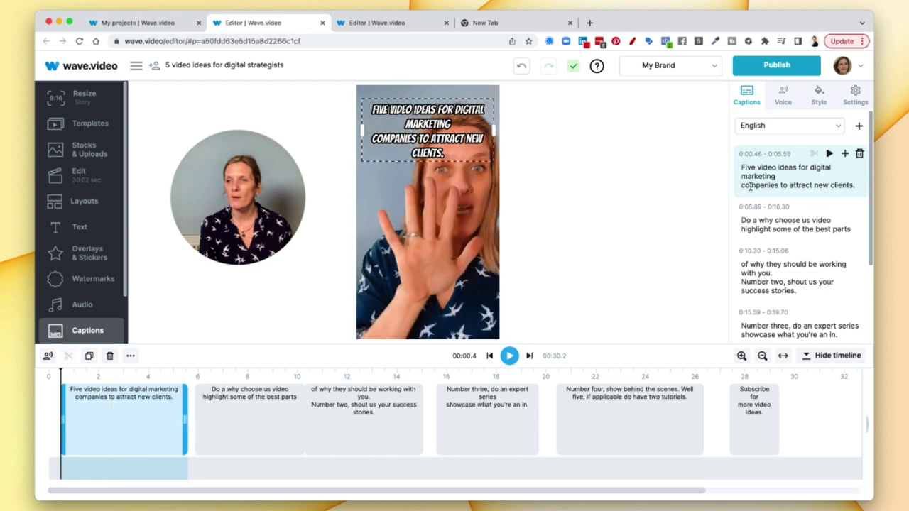
left_click(743, 186)
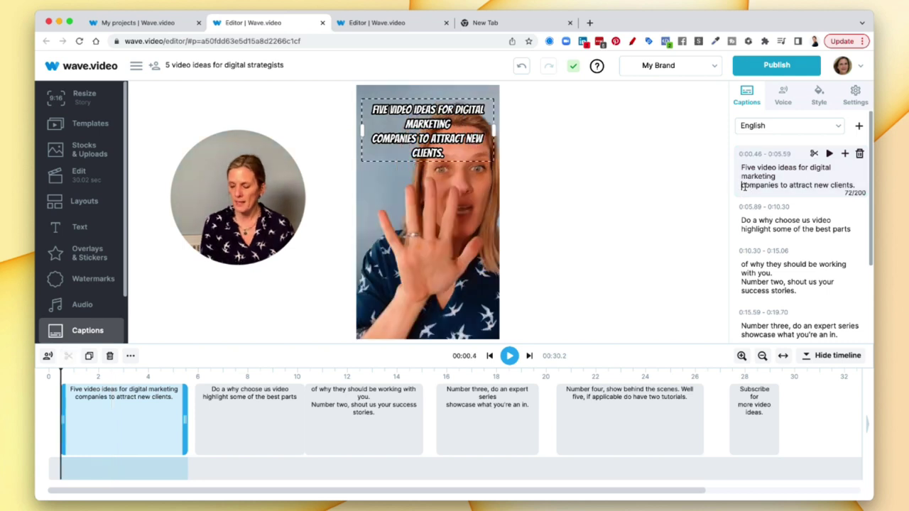
key("BackSpace")
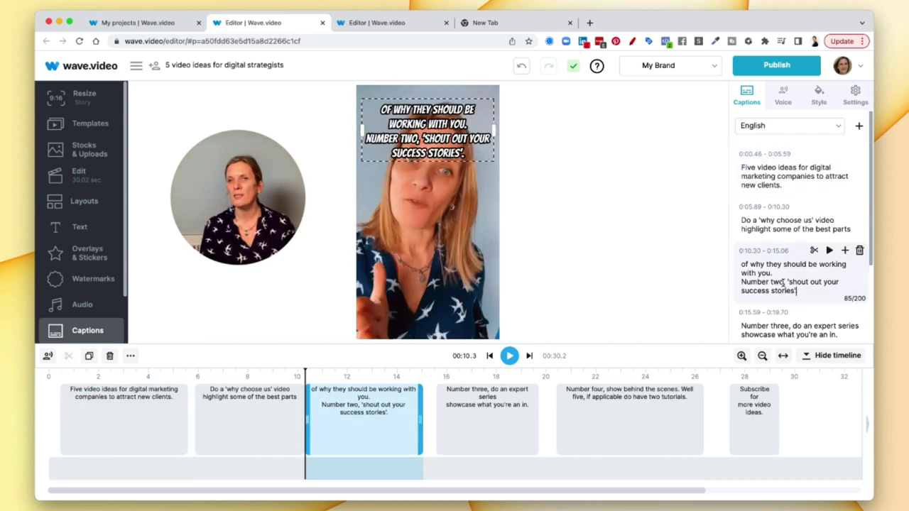
Replace 'Number two,' with '2.' in the second tip caption.
left_click_drag(784, 282, 741, 282)
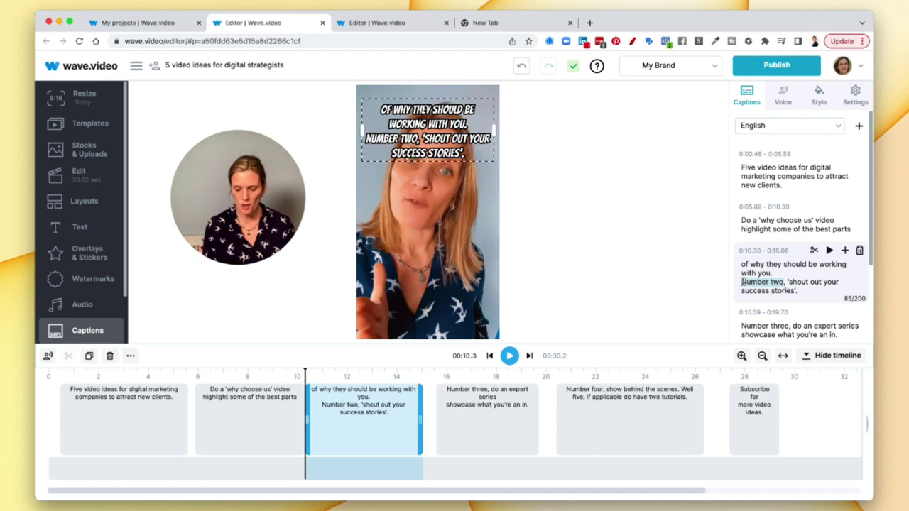
type("2")
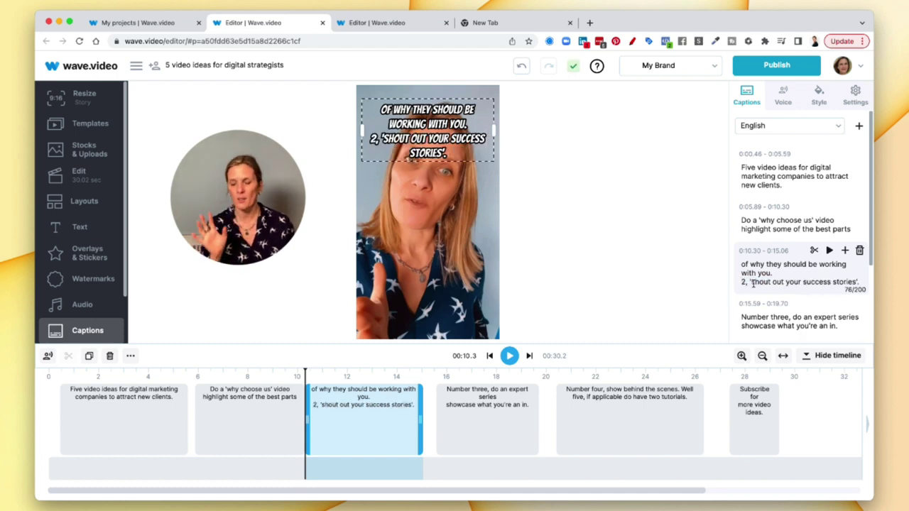
key("Delete")
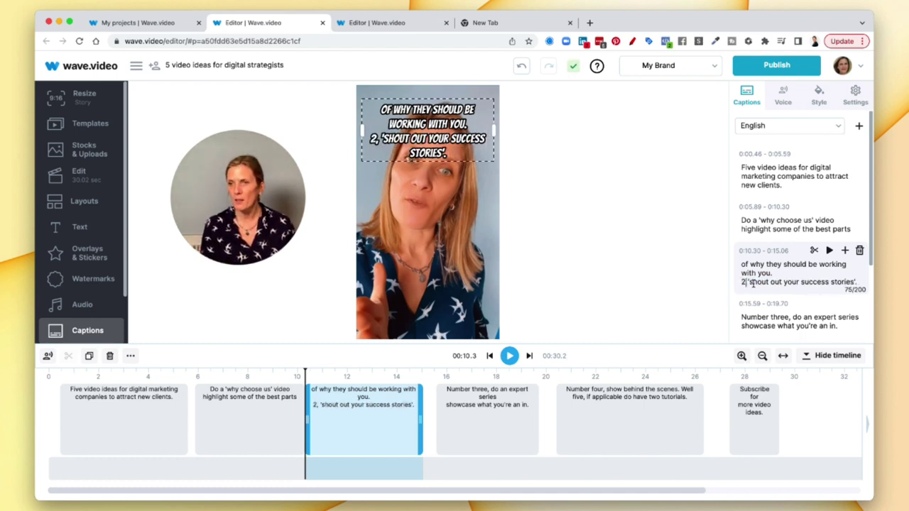
type(".")
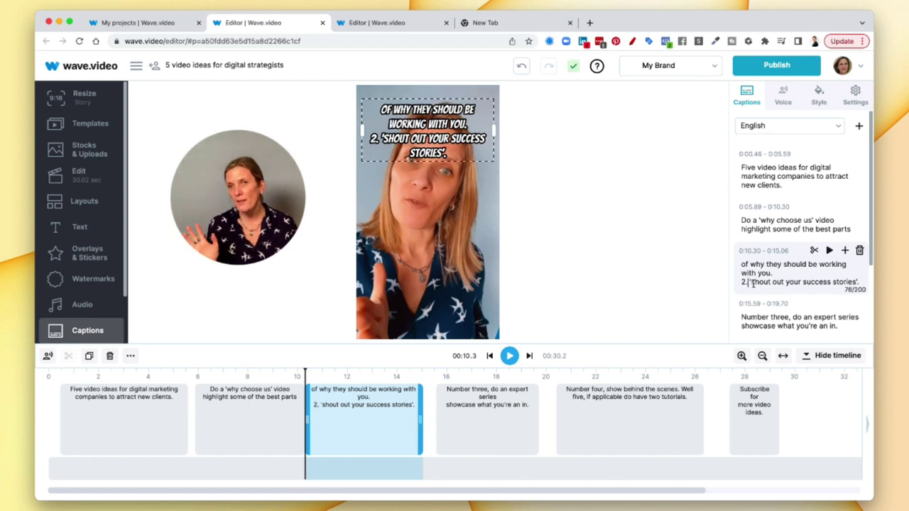
scroll(753, 283, "down", 3)
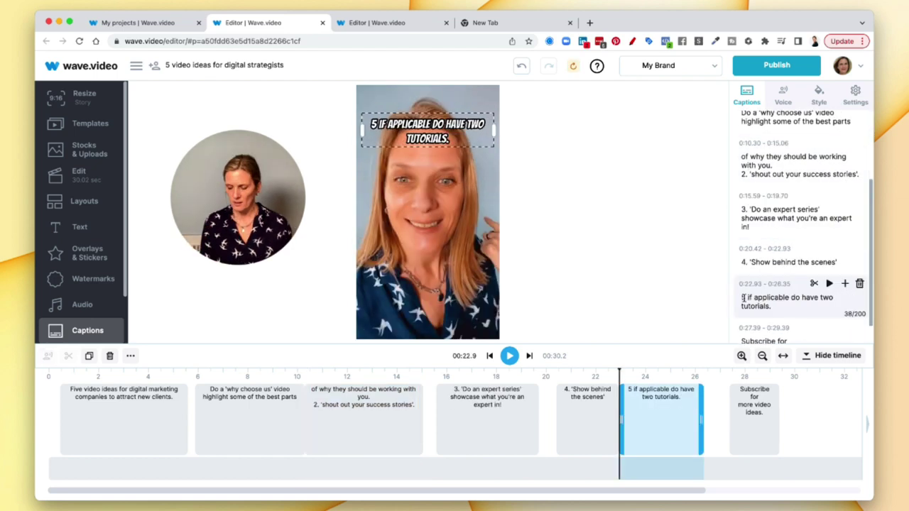
Make the fifth caption read '5. If applicable do 'How to' tutorials.'.
type(".")
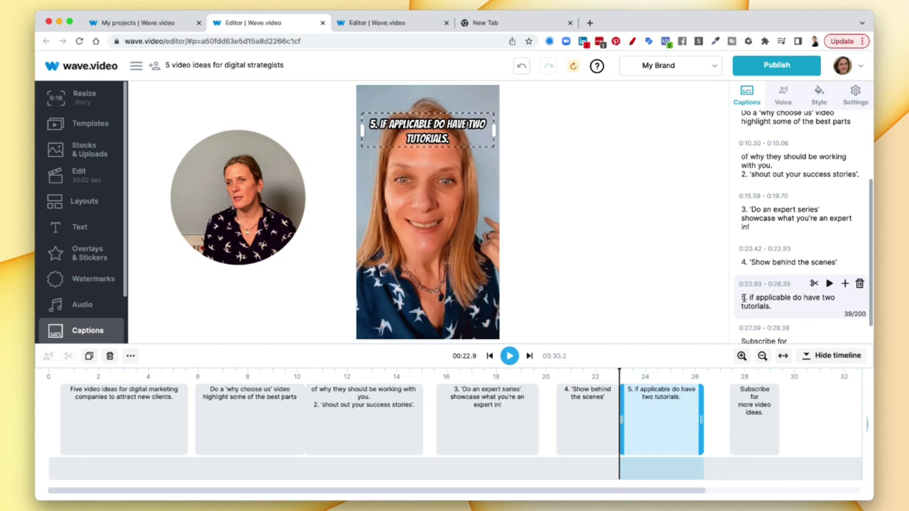
key("BackSpace")
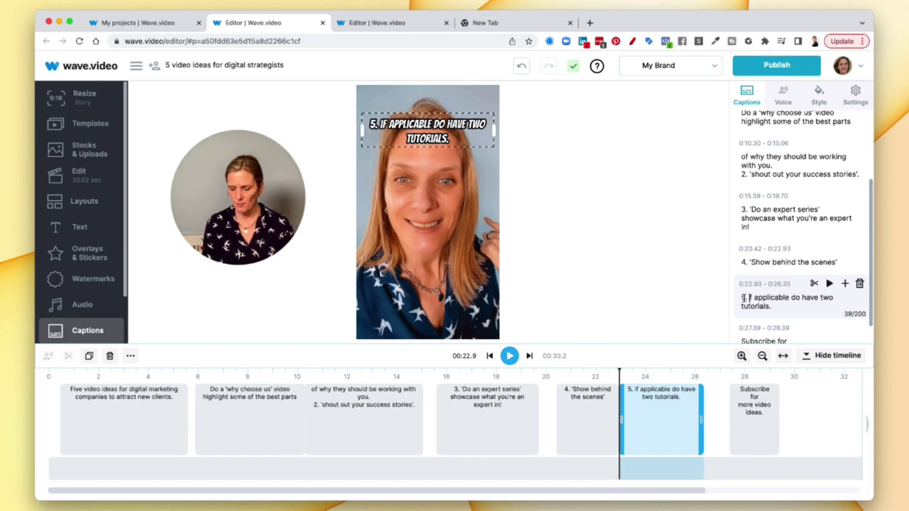
type("I")
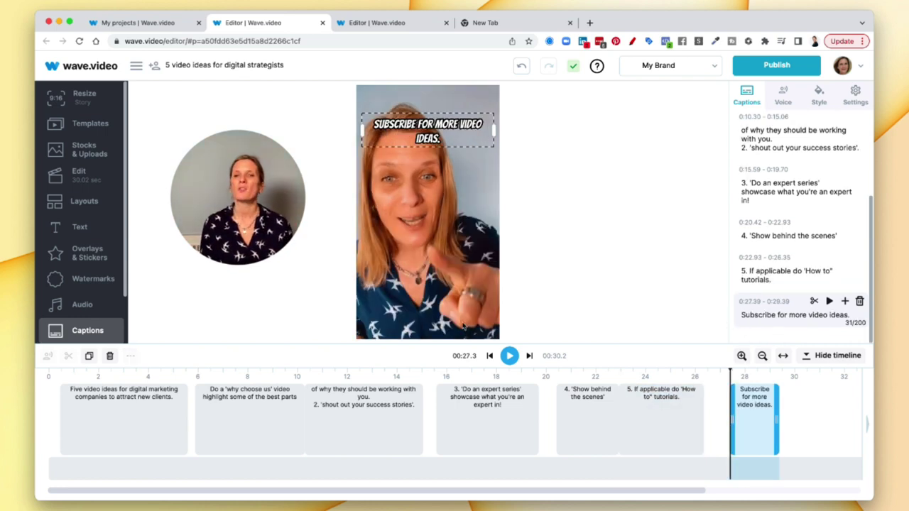
Play the captions from the start and pause at the third caption.
left_click(51, 374)
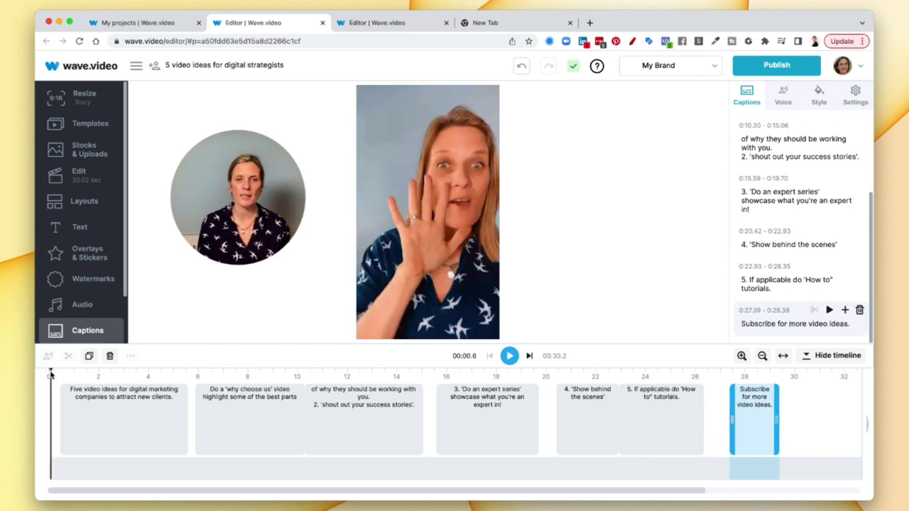
left_click(510, 356)
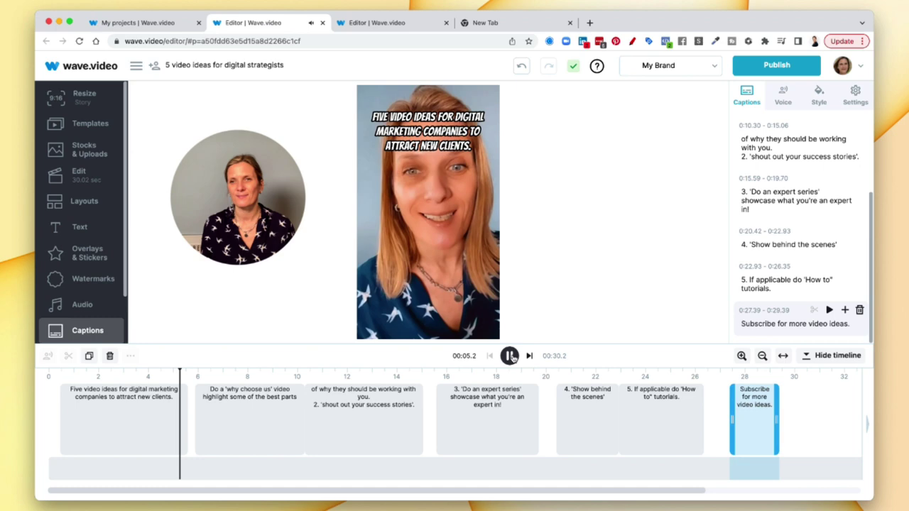
left_click(344, 405)
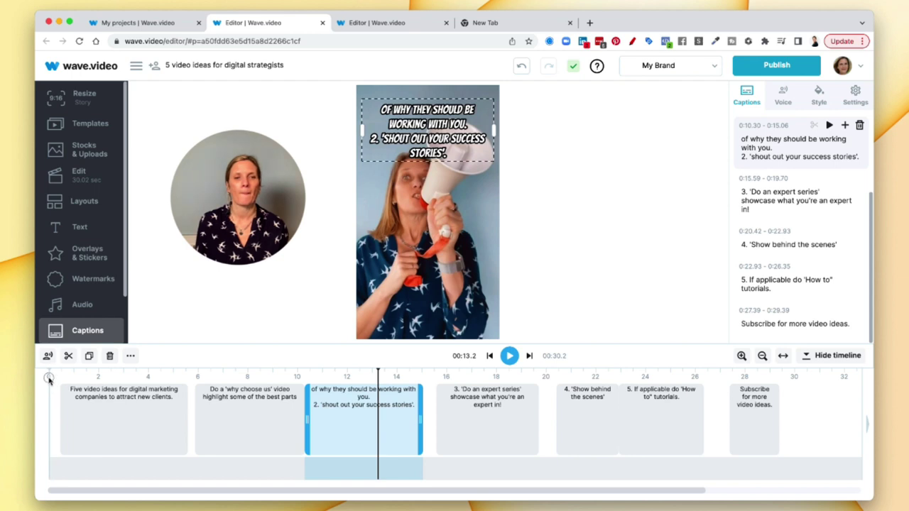
Show the caption Style settings, confirming Bangers font at size 120, and select the first caption.
left_click(50, 378)
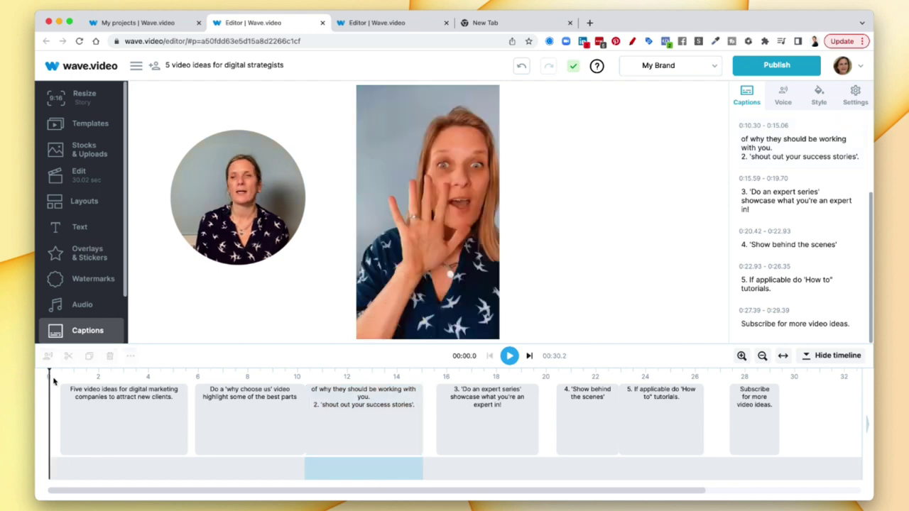
left_click(783, 100)
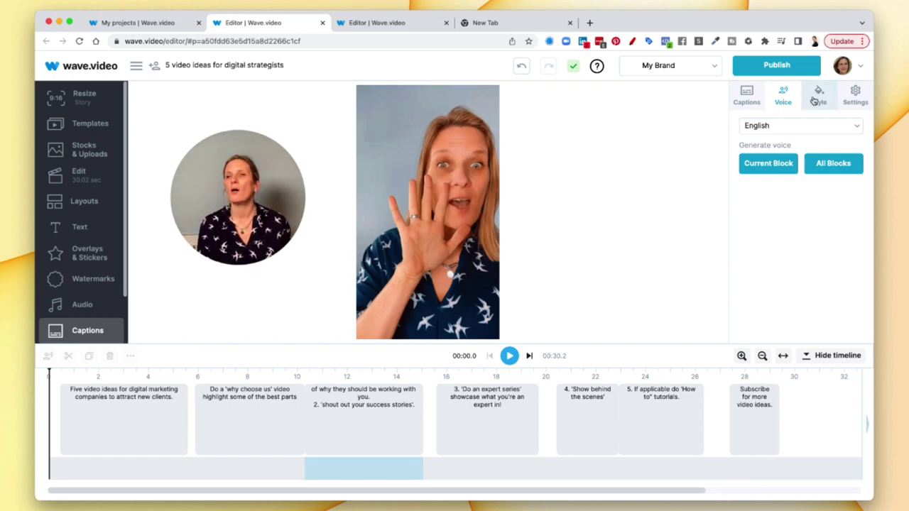
left_click(814, 100)
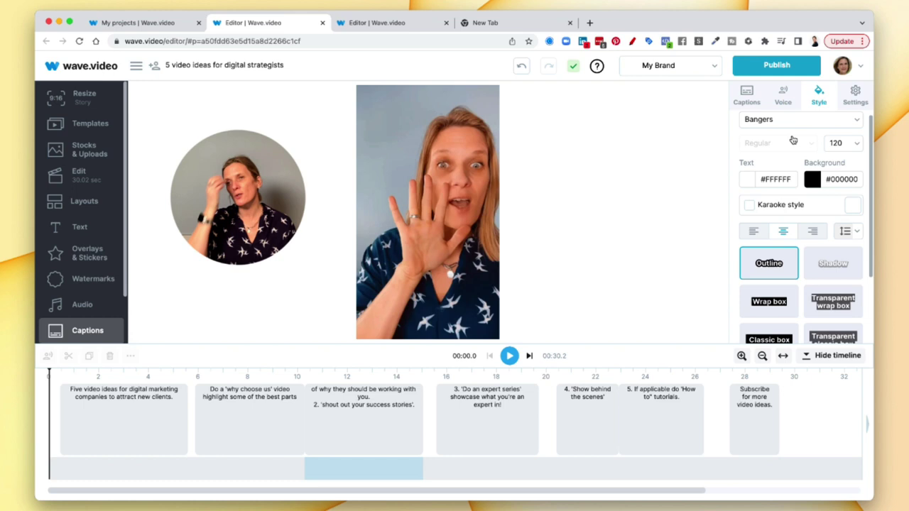
left_click(796, 127)
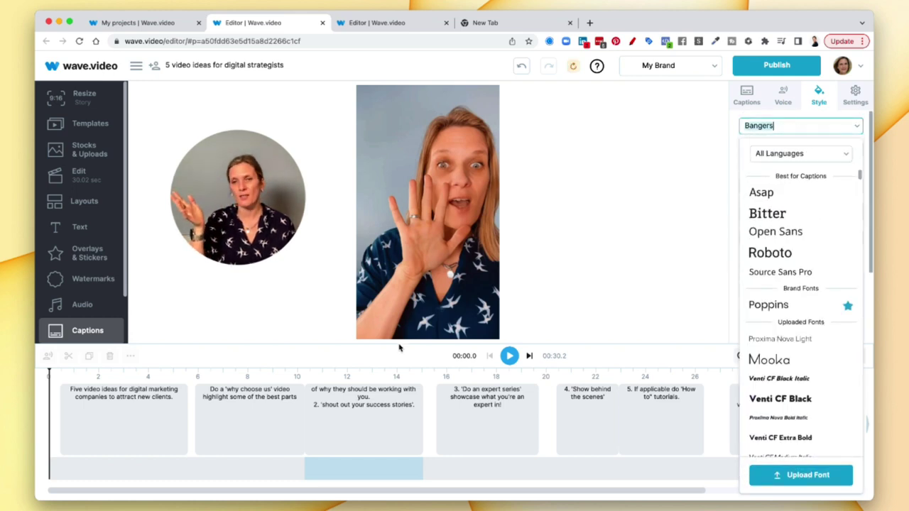
left_click(119, 378)
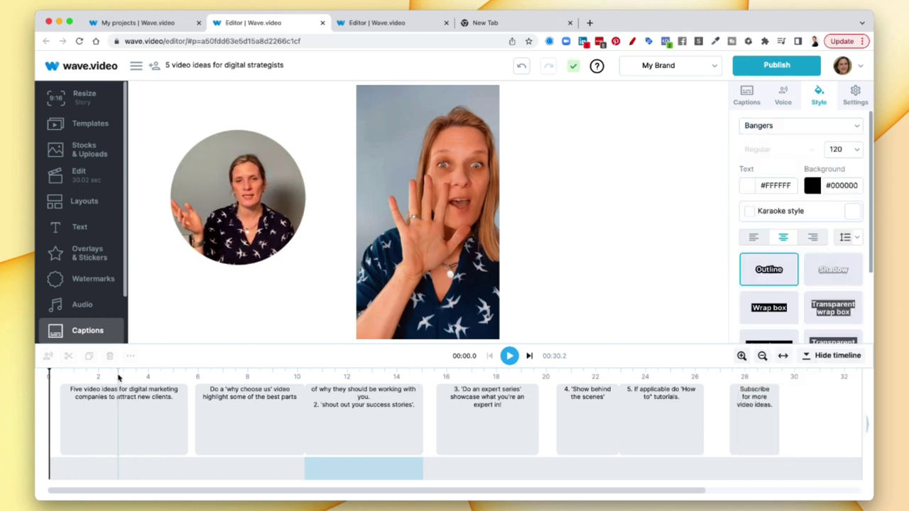
left_click(121, 379)
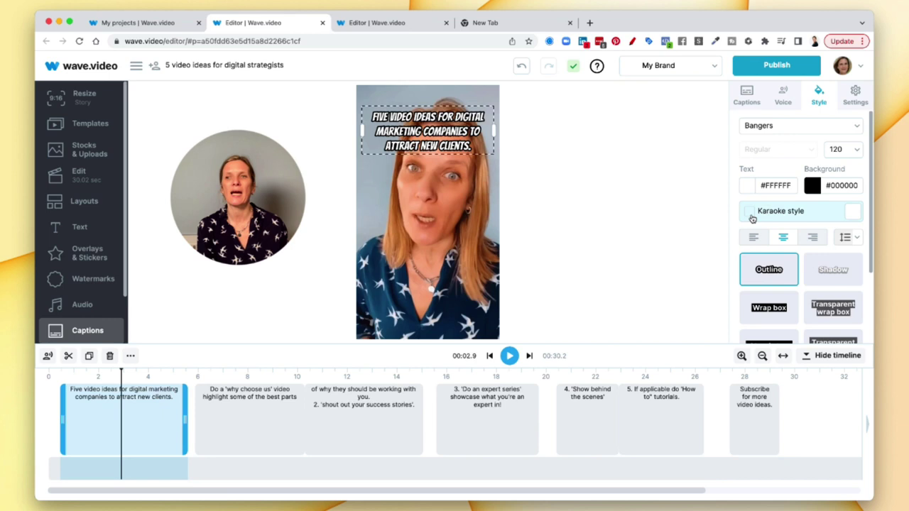
Enable Karaoke style and preview playback, pausing on the third caption to see words highlighted.
left_click(749, 214)
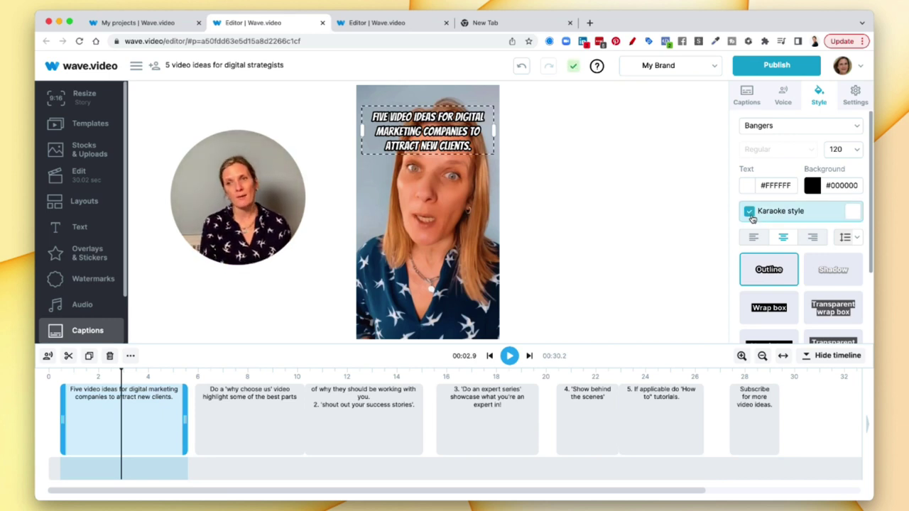
left_click(508, 356)
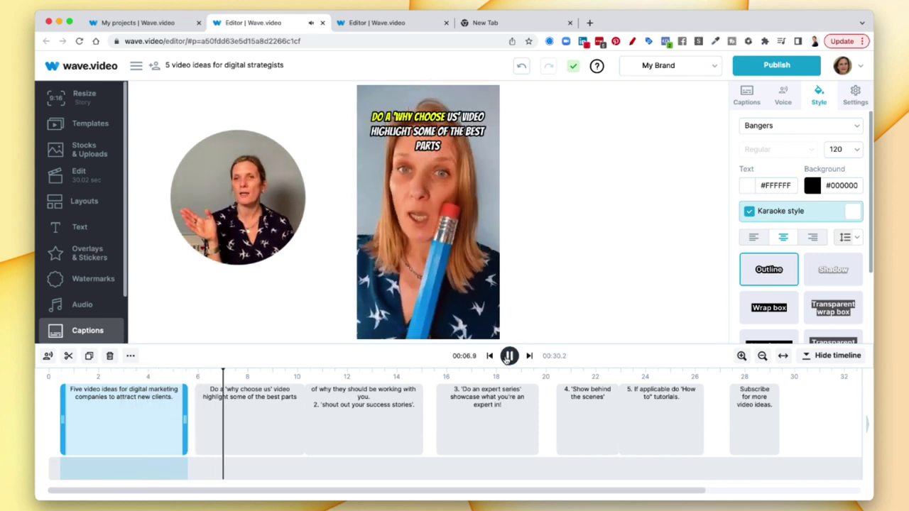
left_click(508, 356)
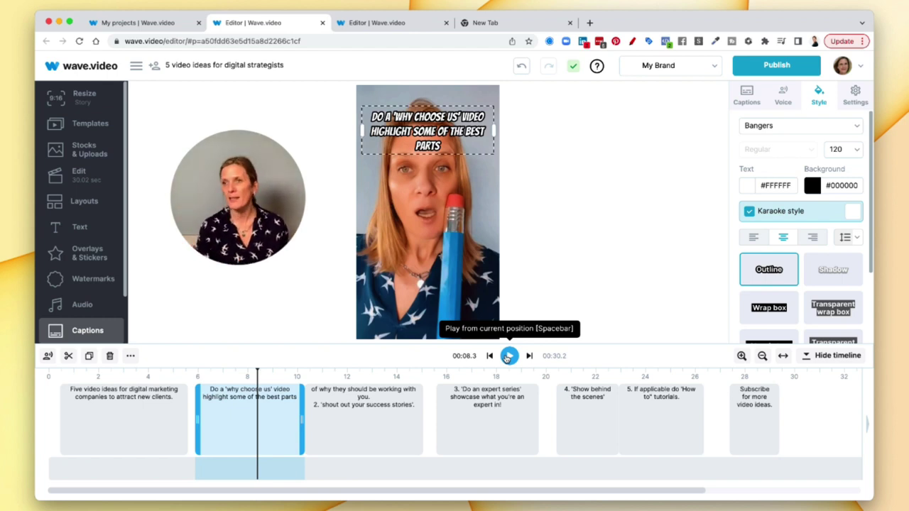
mouse_move(435, 145)
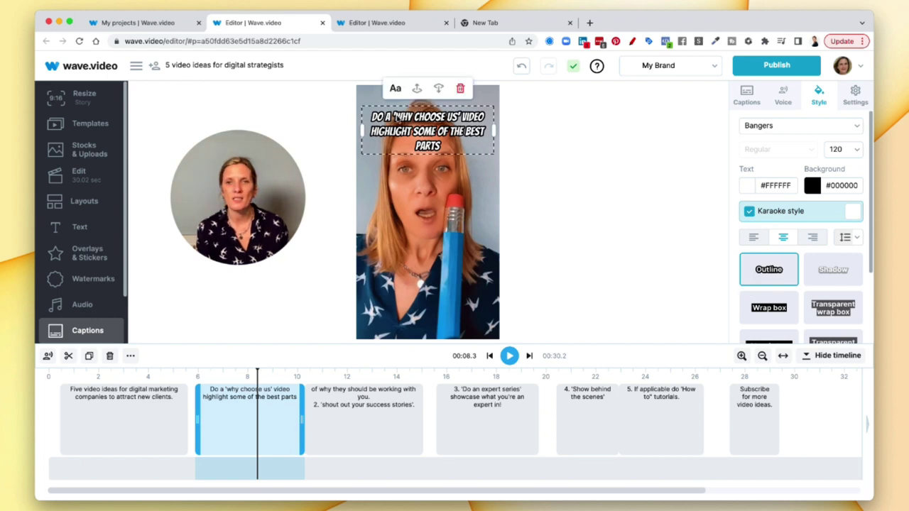
left_click(516, 360)
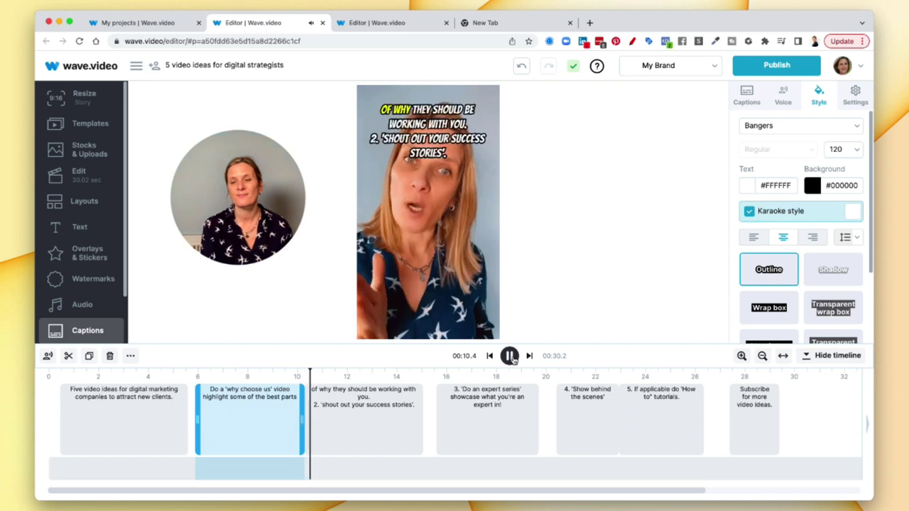
left_click(510, 356)
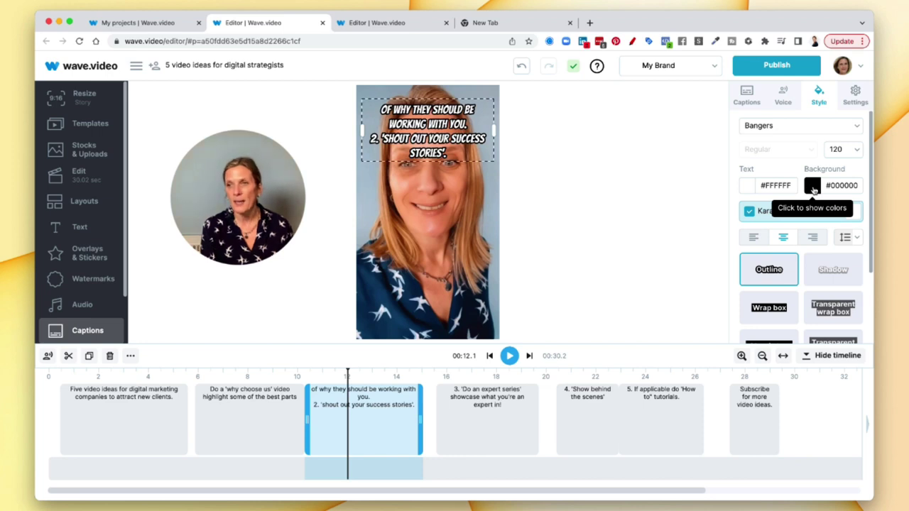
Edit the karaoke highlight hex code in the colour picker and preview the caption.
left_click(850, 215)
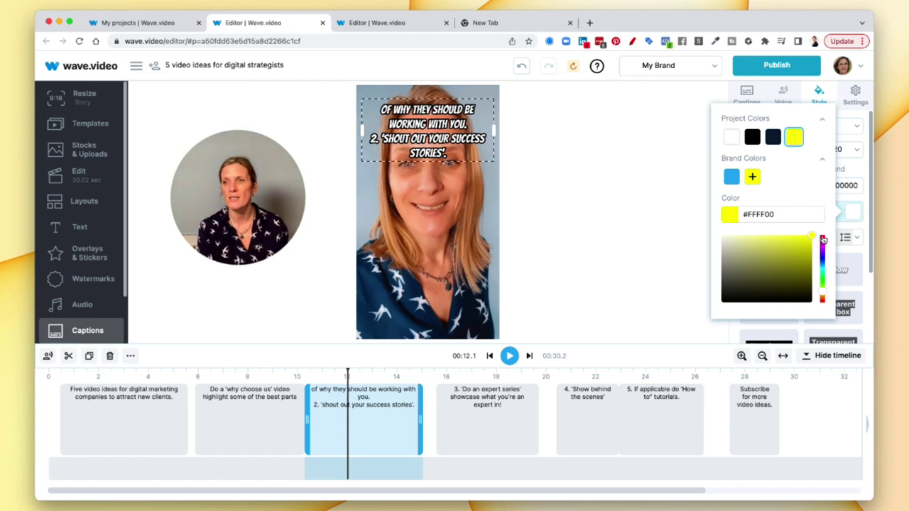
left_click(784, 215)
triple_click(785, 214)
key("ctrl+c")
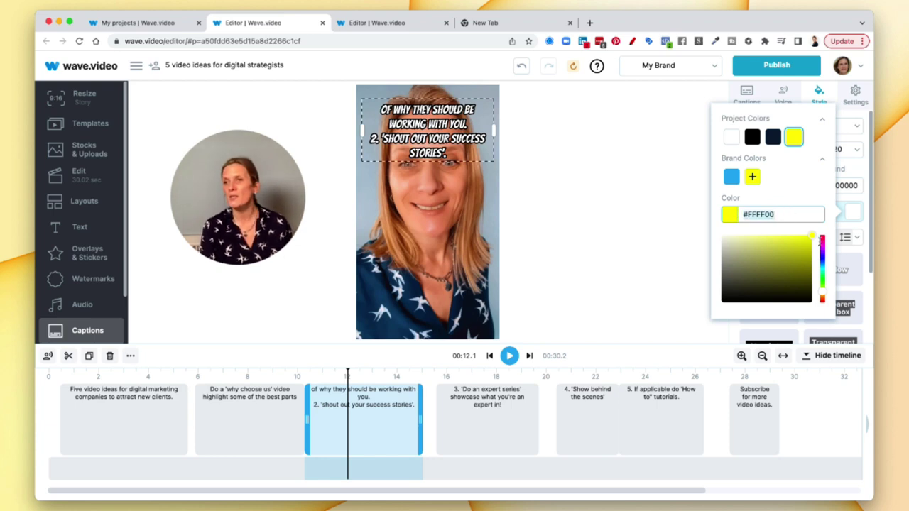
left_click(821, 240)
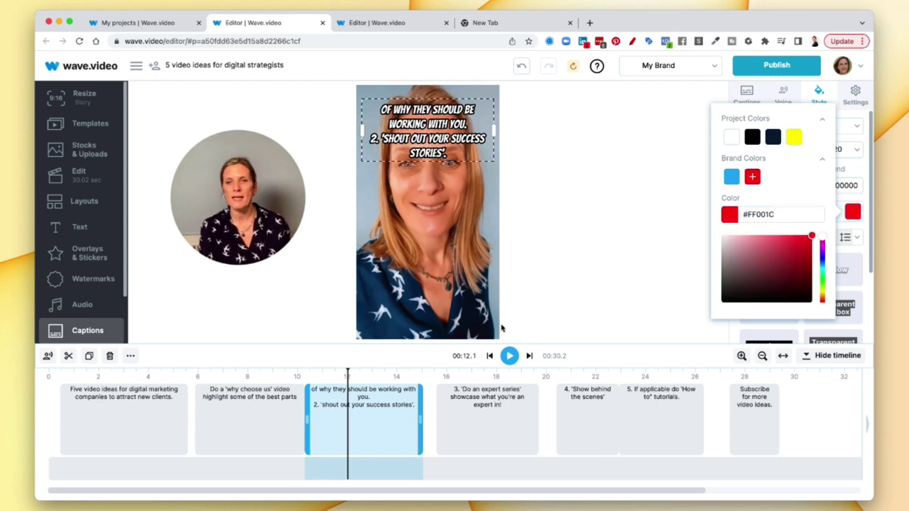
left_click(511, 360)
left_click(510, 357)
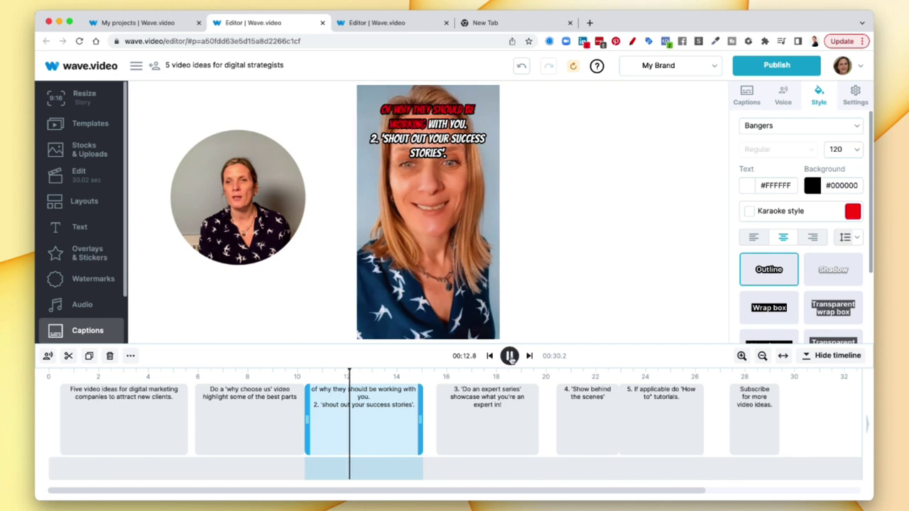
left_click(510, 357)
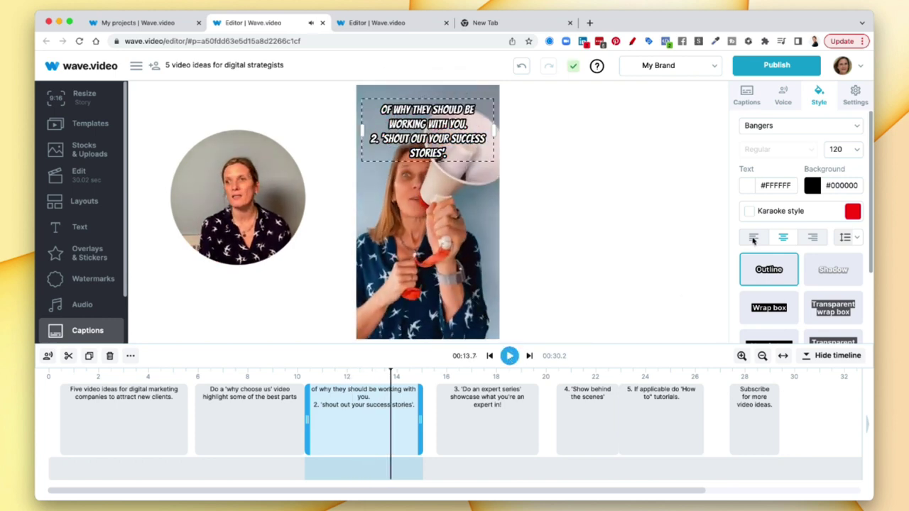
Paste the yellow code, apply yellow as the karaoke highlight, and preview the captions.
left_click(852, 212)
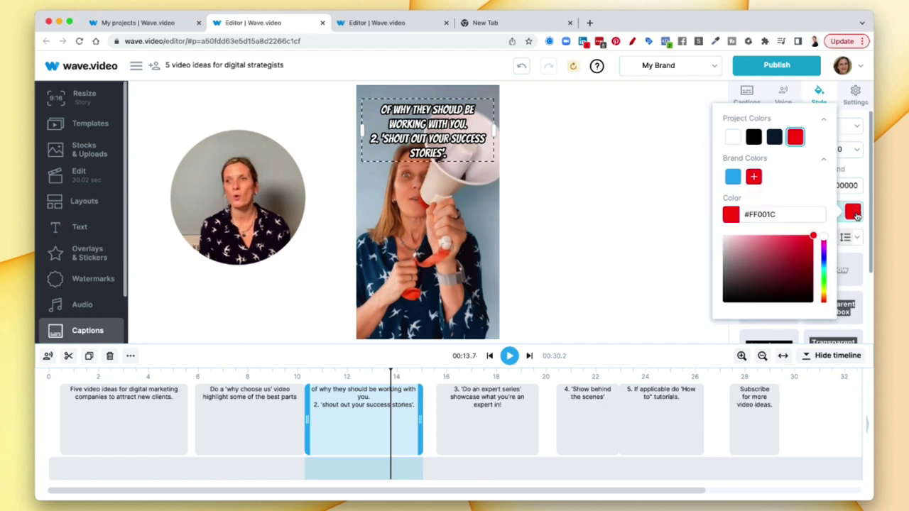
left_click(792, 213)
key("ctrl+v")
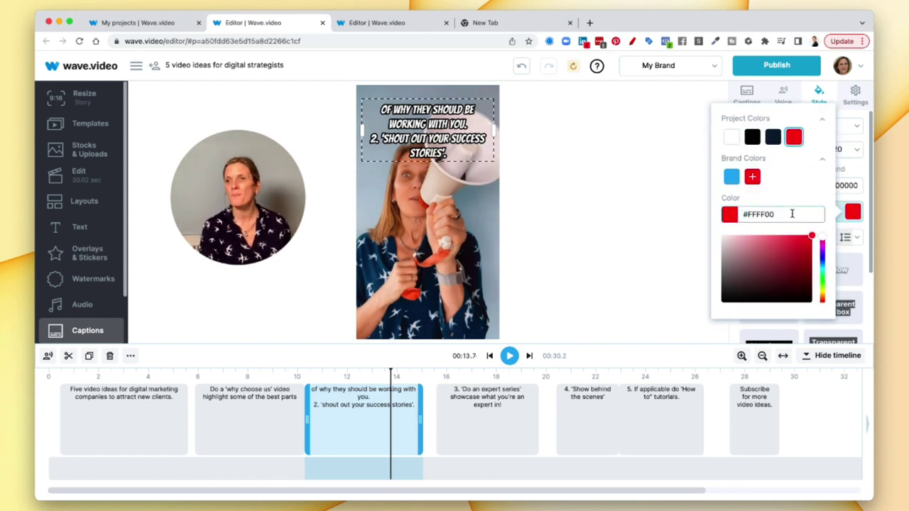
key("BackSpace")
key("BackSpace")
key("BackSpace")
key("BackSpace")
key("BackSpace")
key("BackSpace")
key("BackSpace")
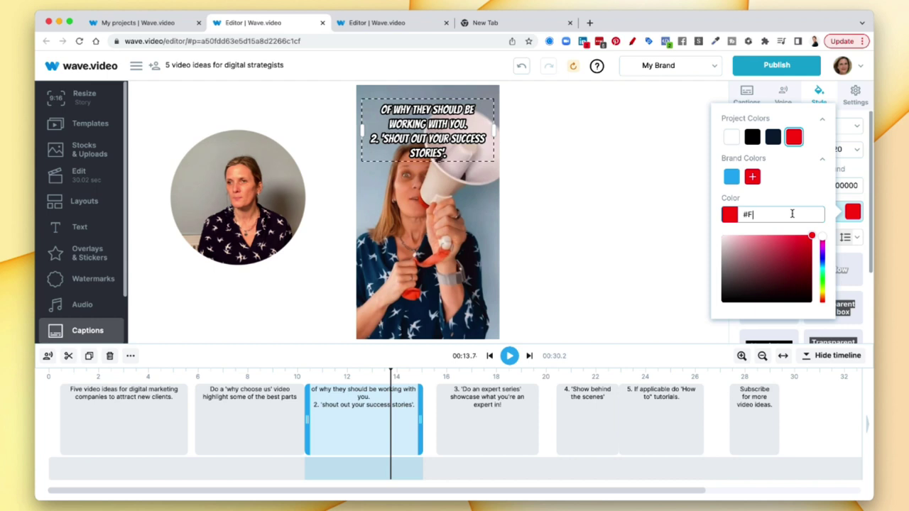
key("ctrl+v")
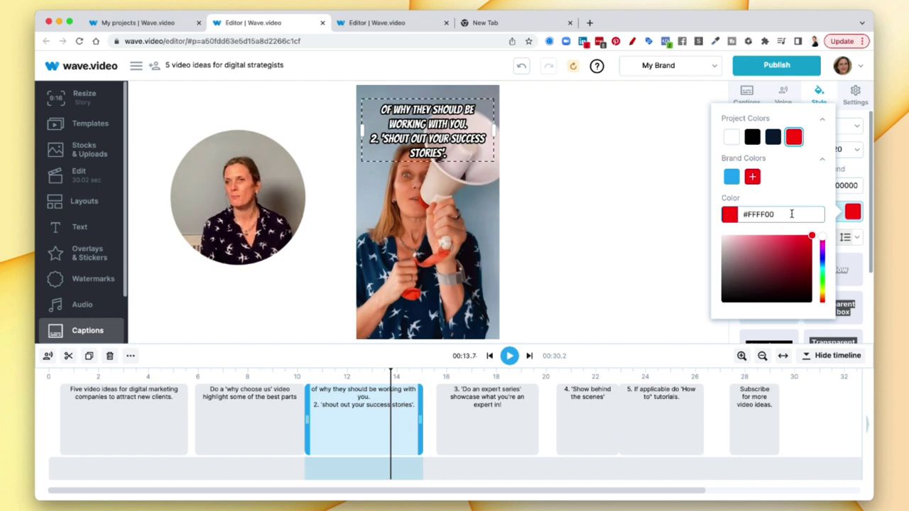
left_click(823, 296)
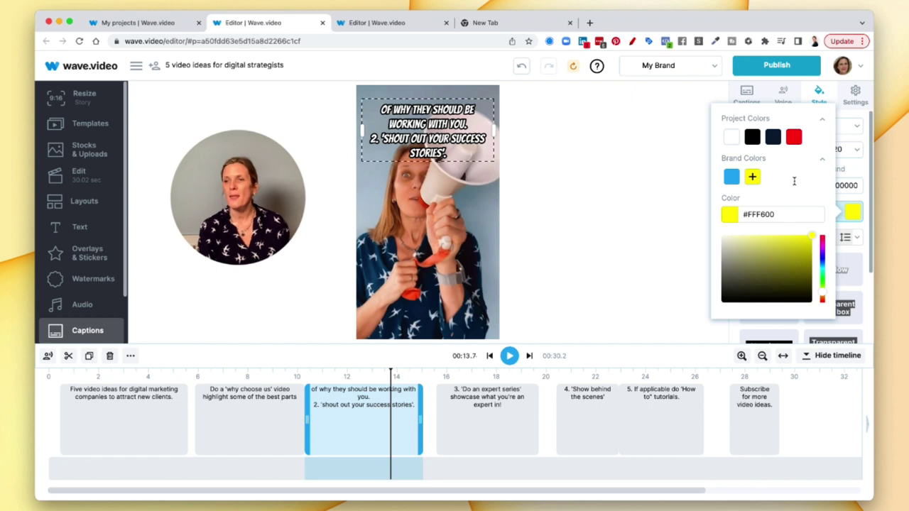
left_click(692, 139)
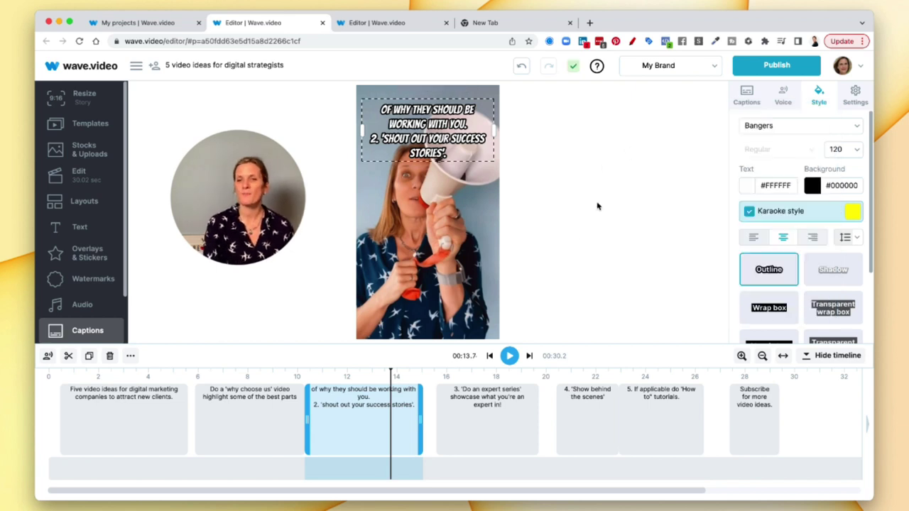
left_click(508, 355)
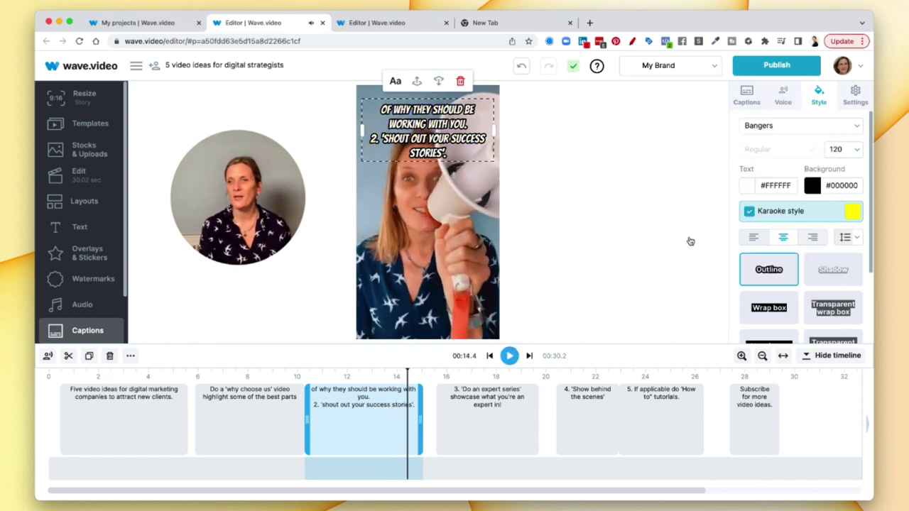
Try the Shadow, Wrap box and Transparent wrap box caption presets, then go back to Outline.
left_click(682, 237)
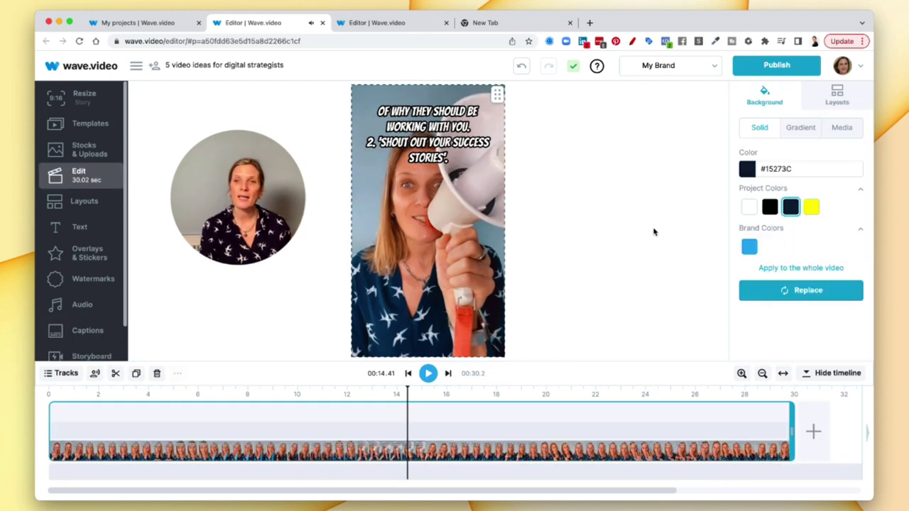
left_click(76, 333)
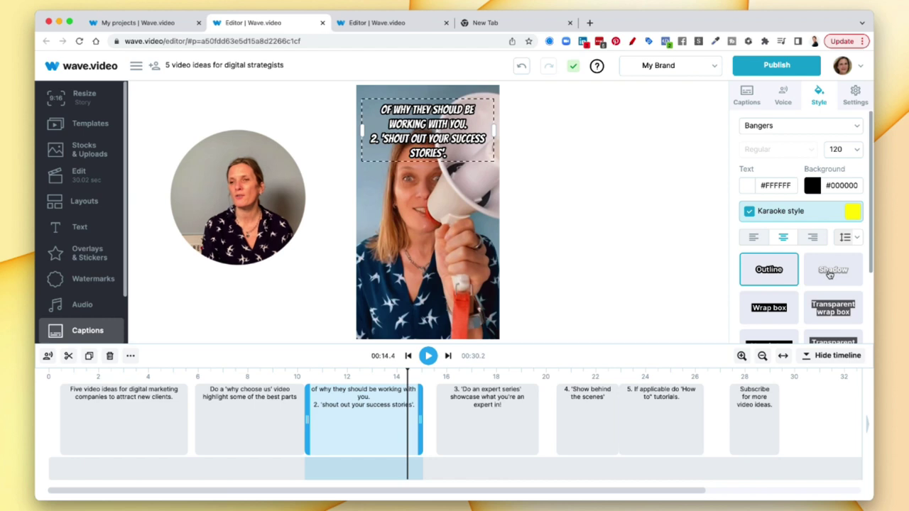
left_click(829, 274)
left_click(781, 314)
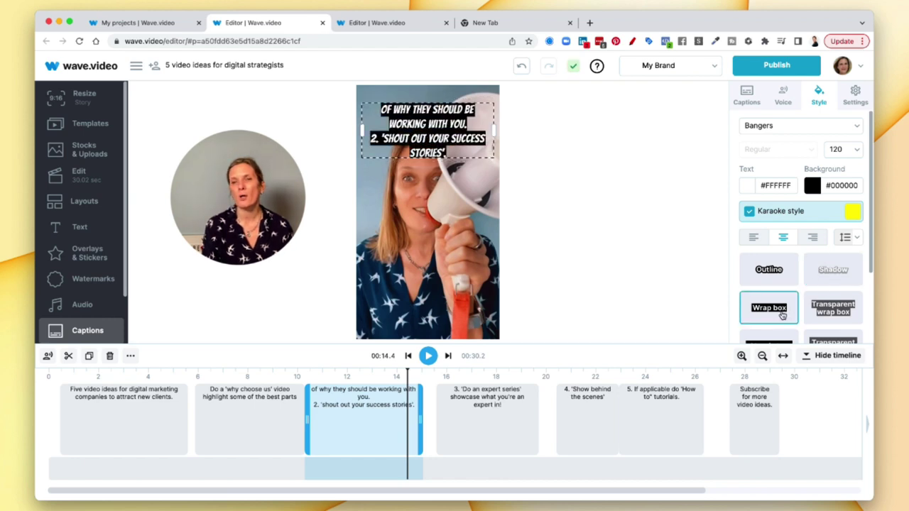
left_click(838, 315)
scroll(839, 315, "down", 3)
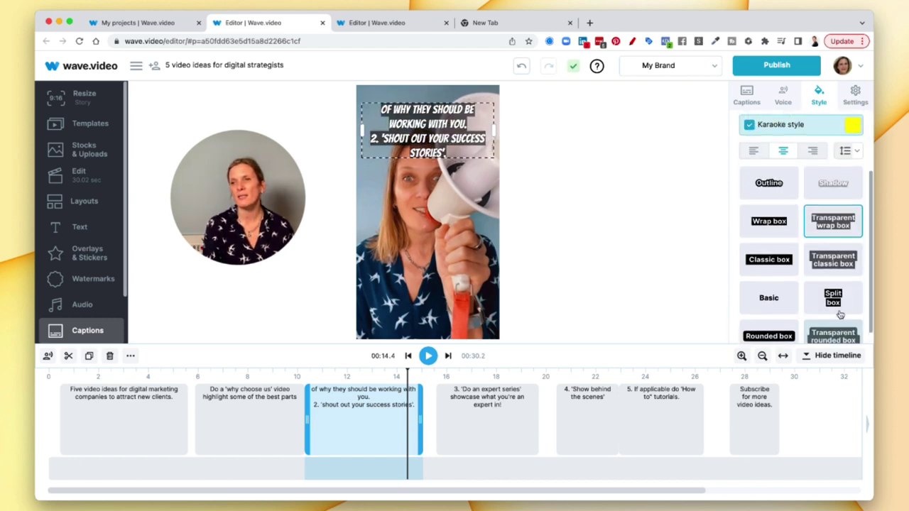
scroll(839, 315, "up", 3)
left_click(770, 269)
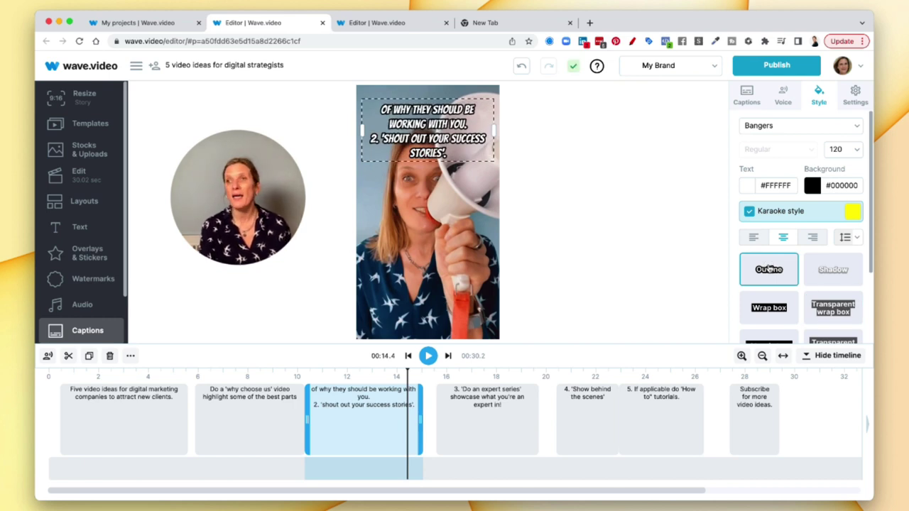
scroll(770, 269, "down", 3)
scroll(770, 269, "up", 3)
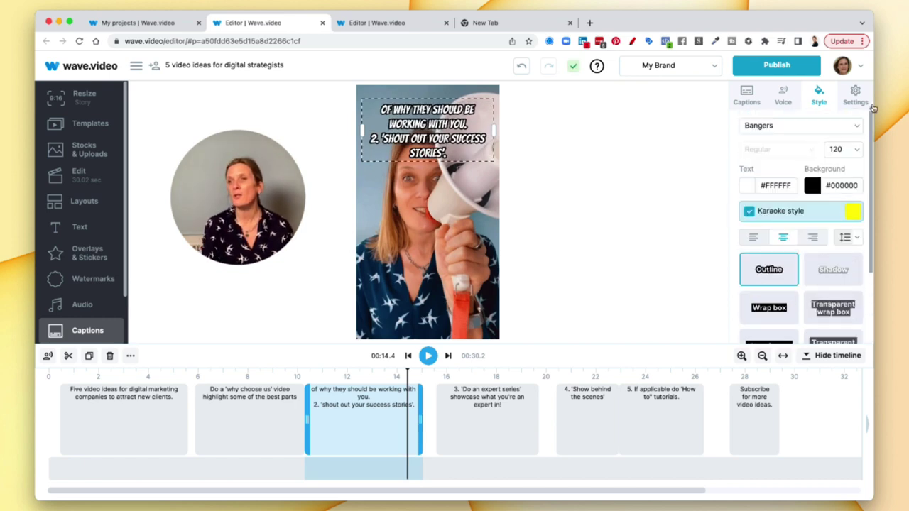
Review the caption display and download settings, then return to scene editing.
left_click(860, 96)
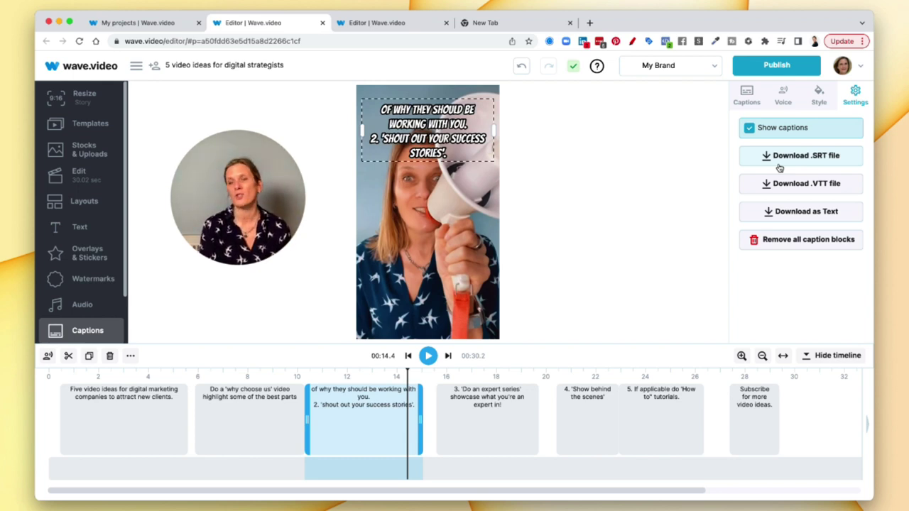
left_click(80, 178)
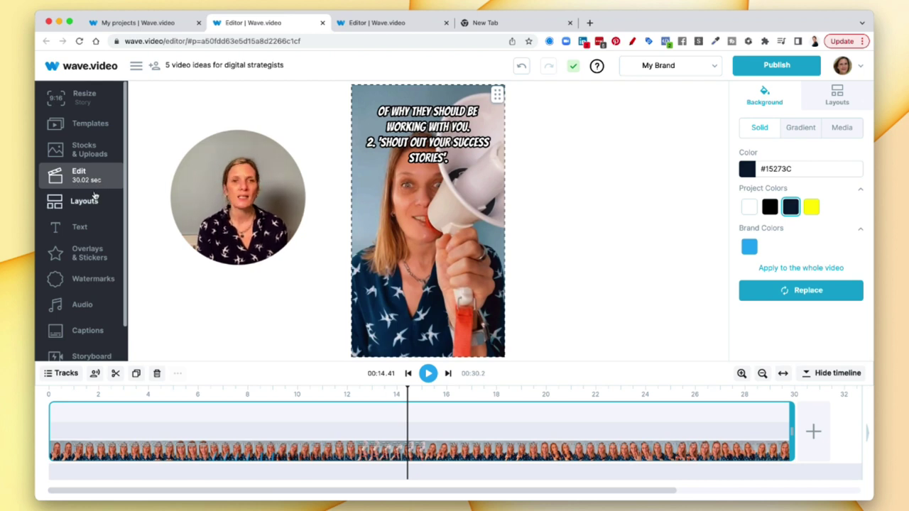
Browse the Giphy sticker library without adding any, and rewind the preview to the start.
left_click(82, 256)
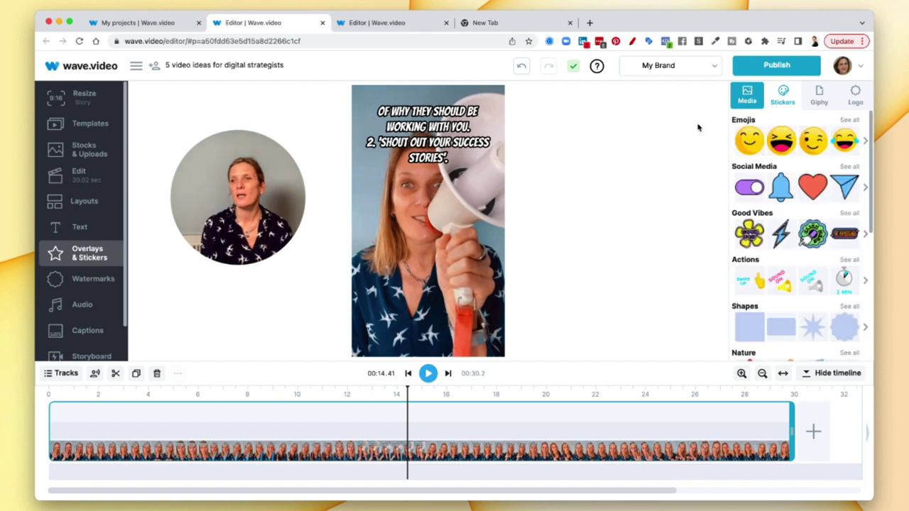
left_click(817, 96)
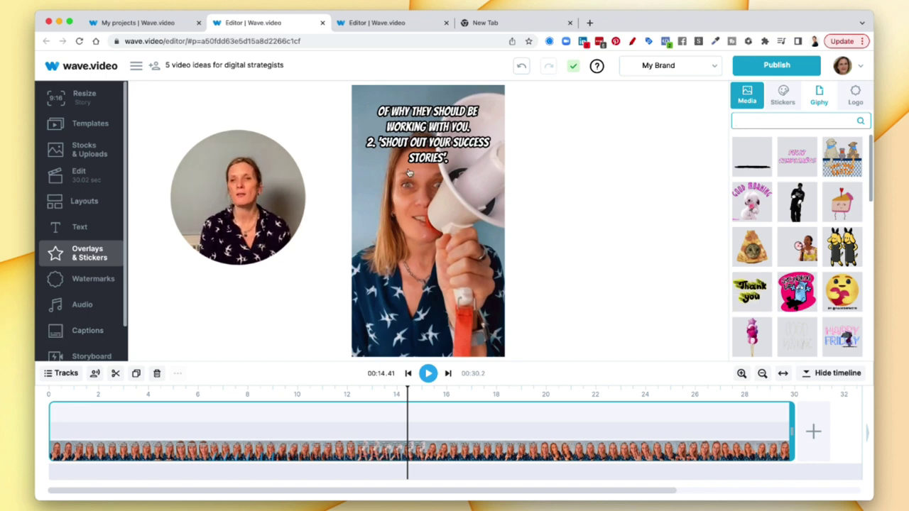
left_click(52, 396)
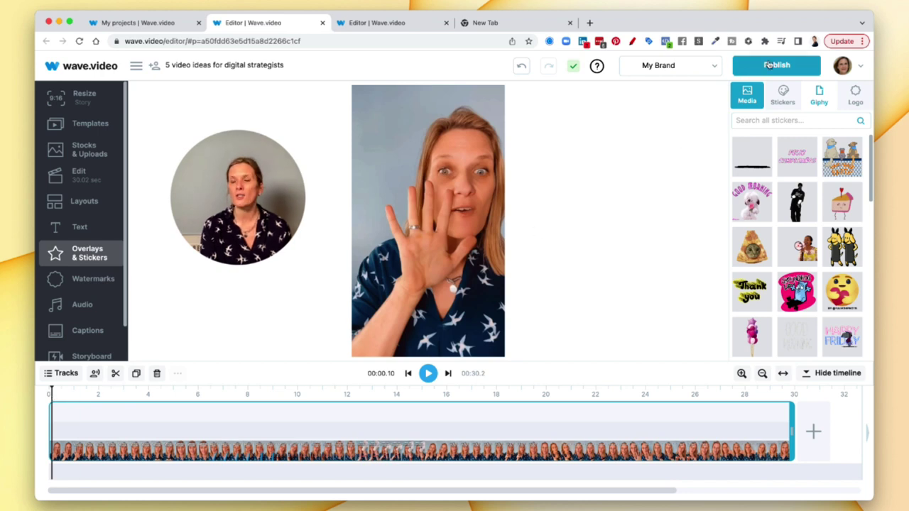
Publish the captioned video as a 1080p MP4 and render it.
left_click(769, 64)
left_click(509, 119)
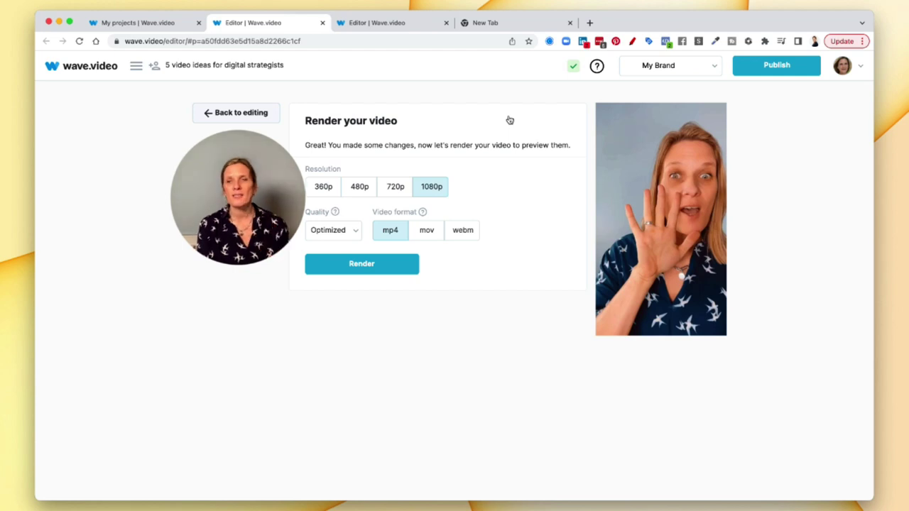
left_click(357, 264)
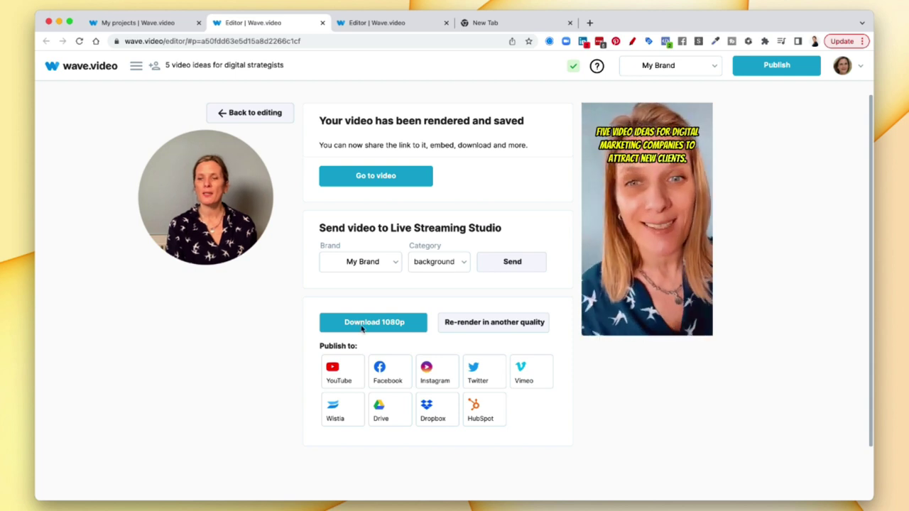
Download the 1080p render and save it into the NEEDS TO BE UPLOADED folder.
left_click(362, 329)
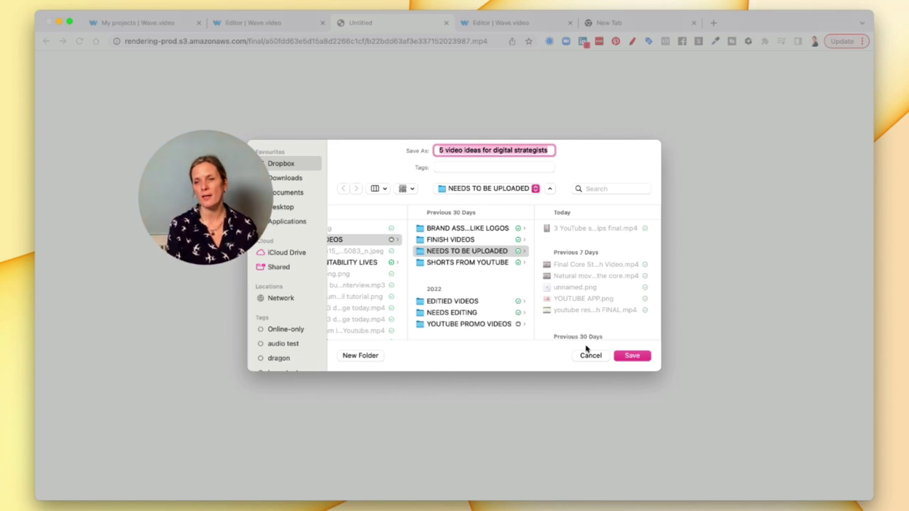
left_click(636, 359)
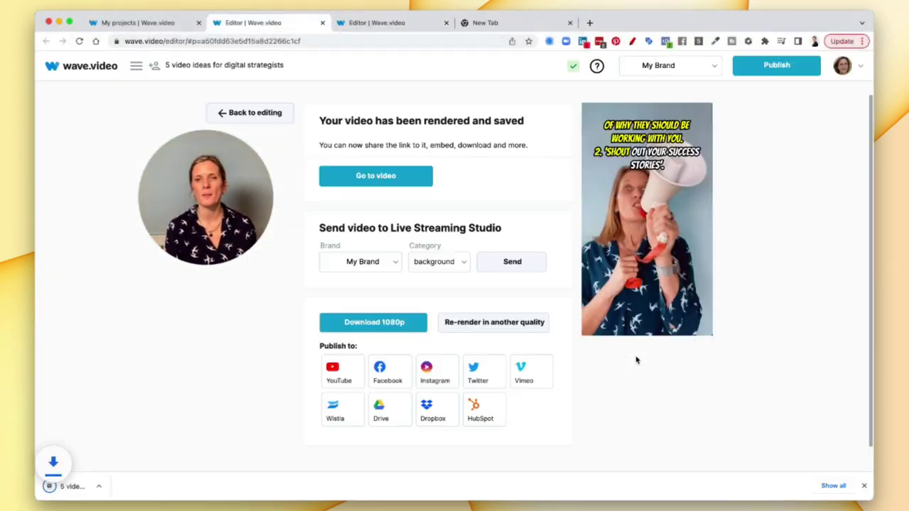
Open the downloaded '5 video ideas for digital strategists' MP4 from Chrome's download bar.
left_click(73, 492)
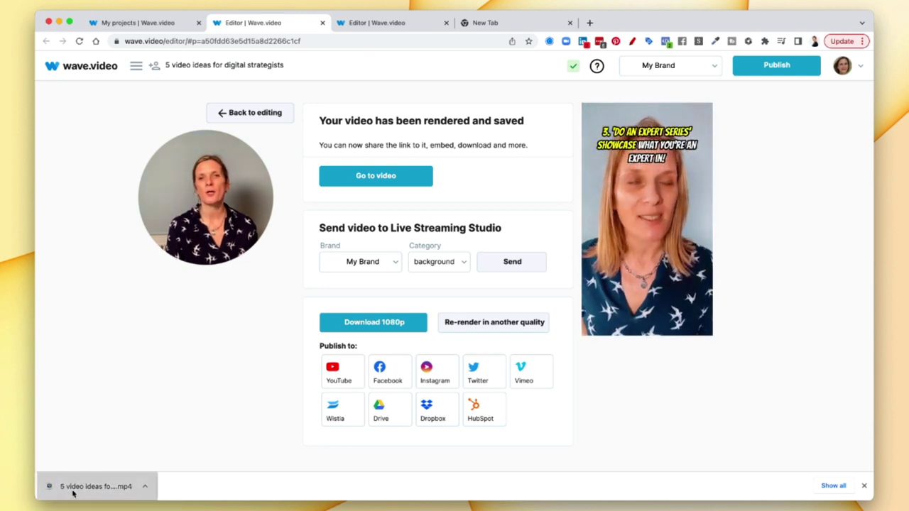